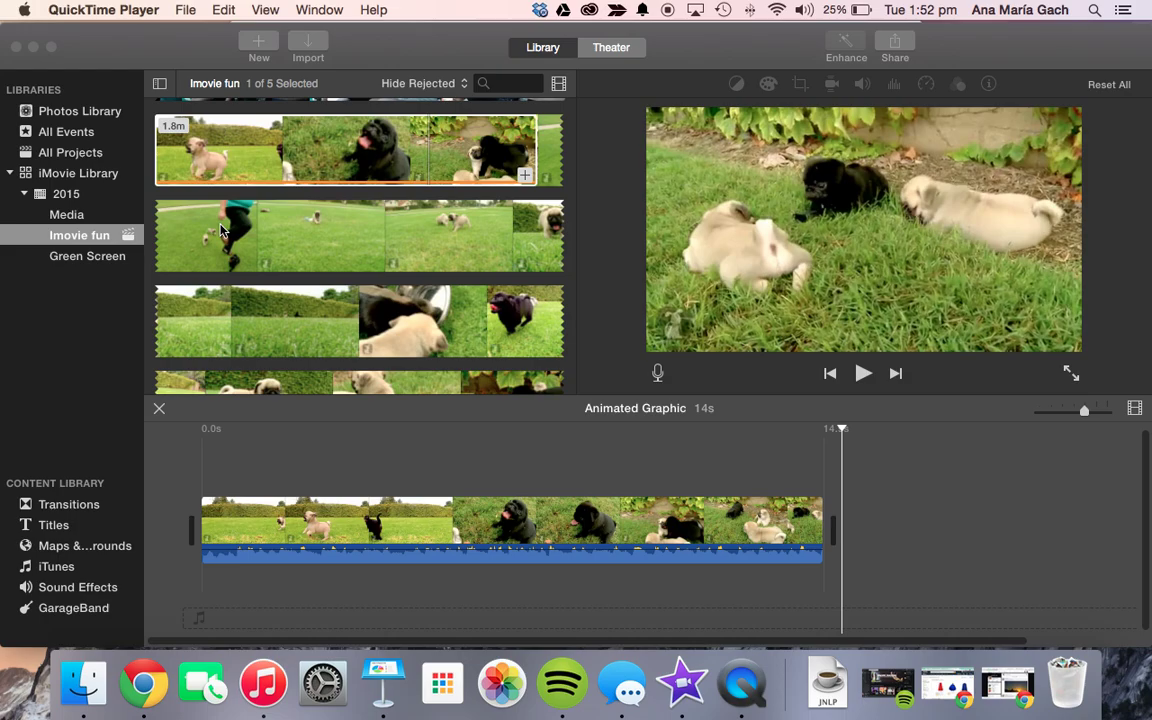
# Step: Switch to iMovie and move the Animated Graphic project's playhead to the frame near the start with the puppy running in
pyautogui.click(364, 435)
pyautogui.click(385, 677)
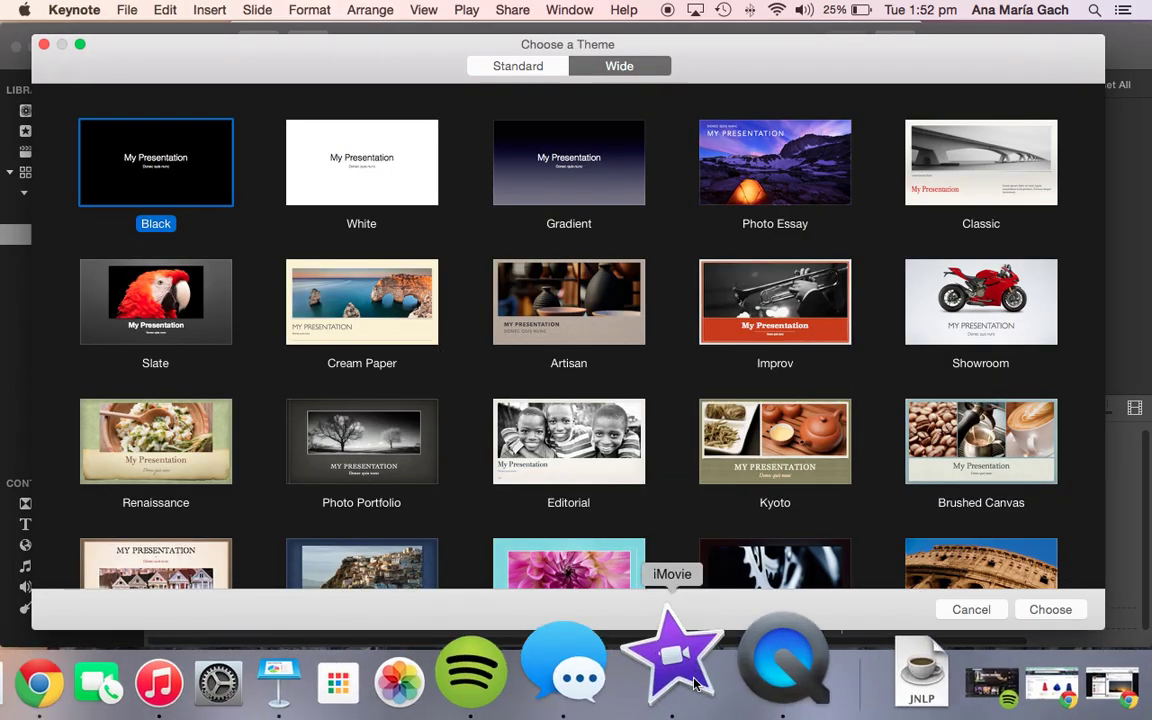
pyautogui.click(697, 683)
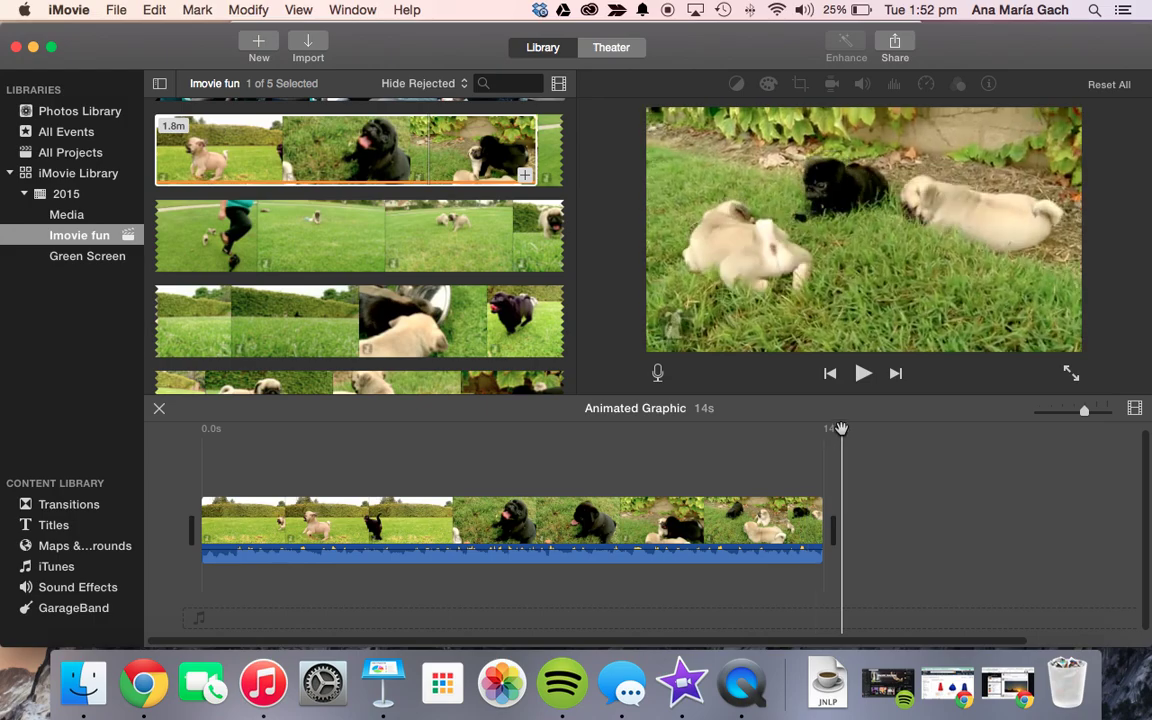
pyautogui.moveTo(841, 428); pyautogui.dragTo(268, 460)
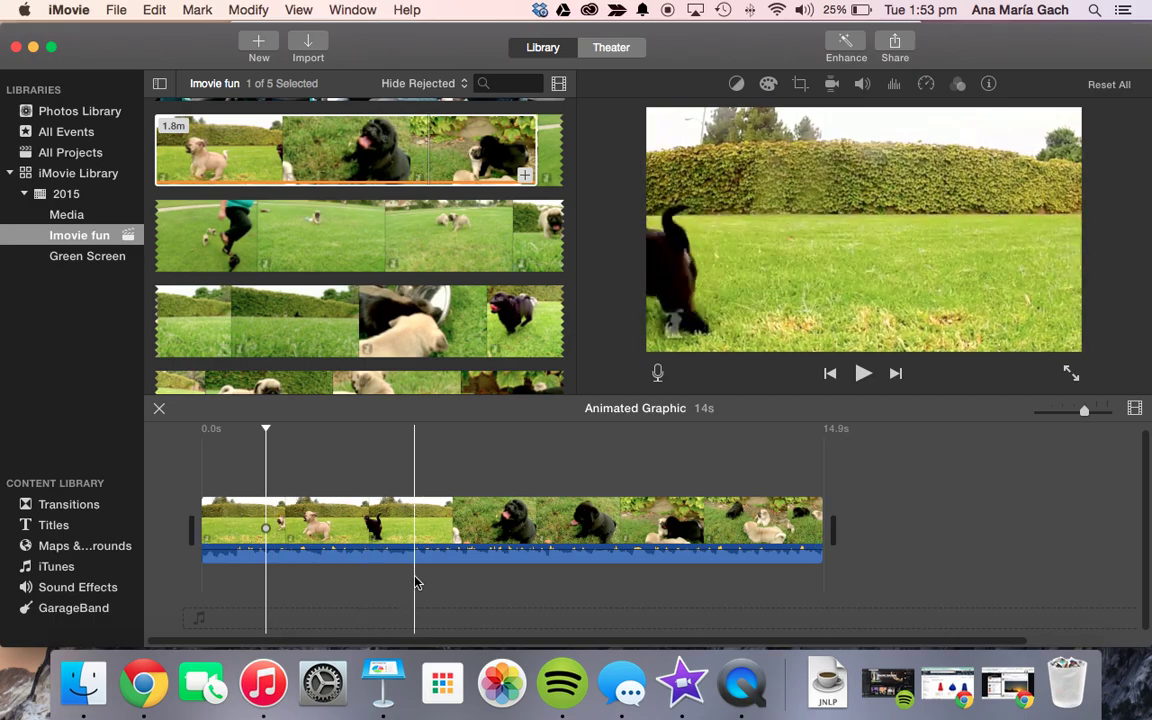
# Step: Switch to Keynote and create a new presentation with the wide White theme
pyautogui.click(377, 676)
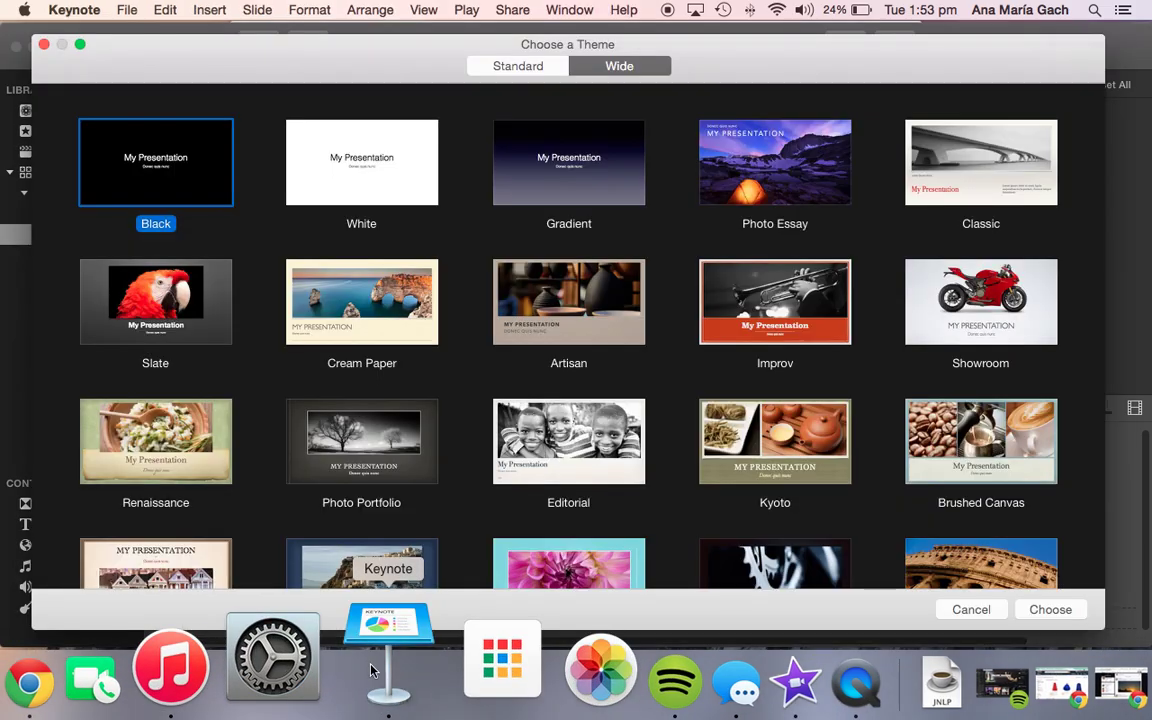
pyautogui.click(533, 67)
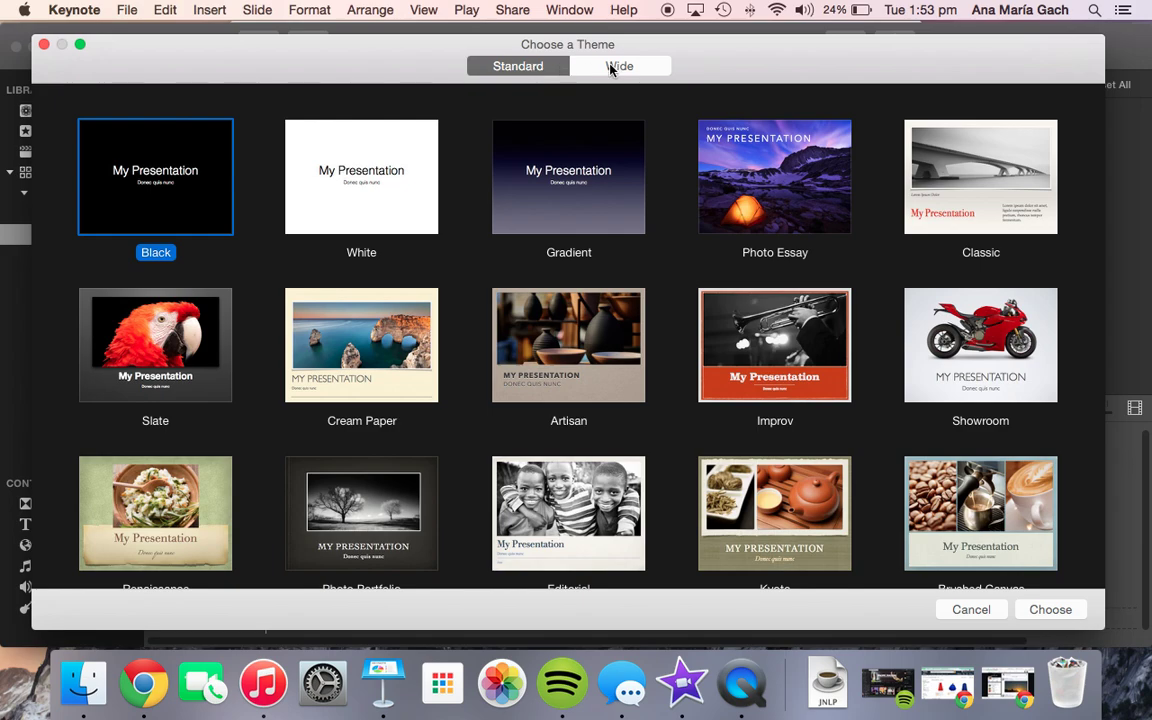
pyautogui.click(611, 68)
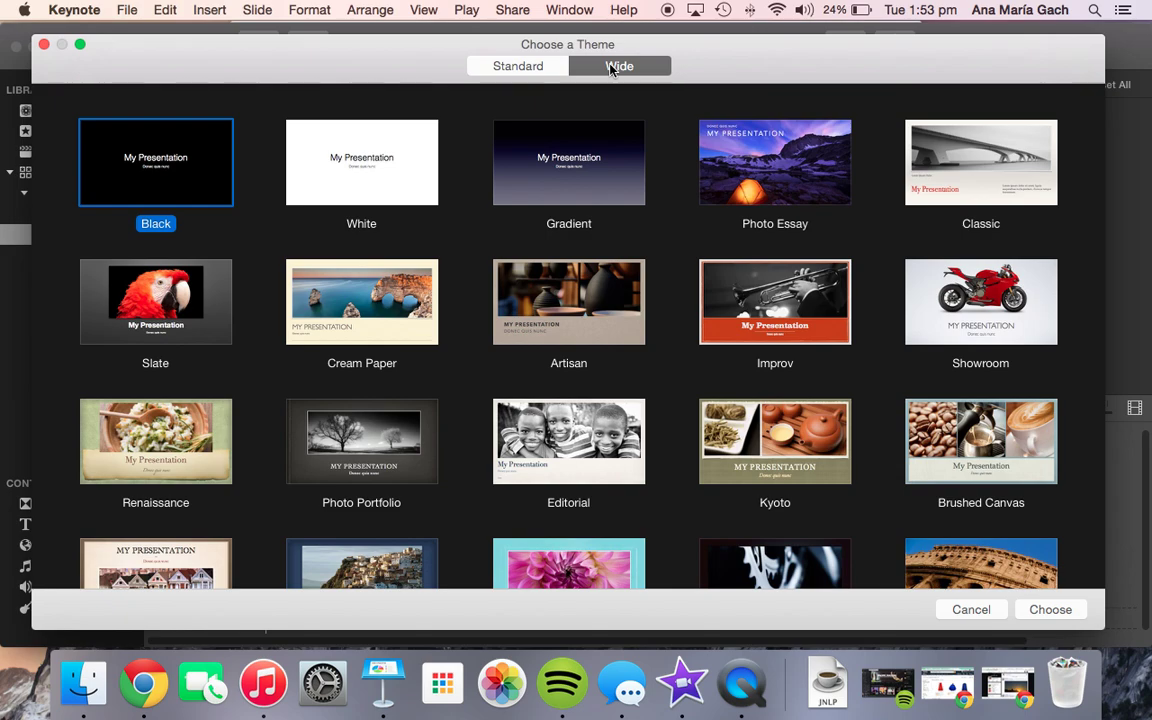
pyautogui.scroll(-3, 411, 378)
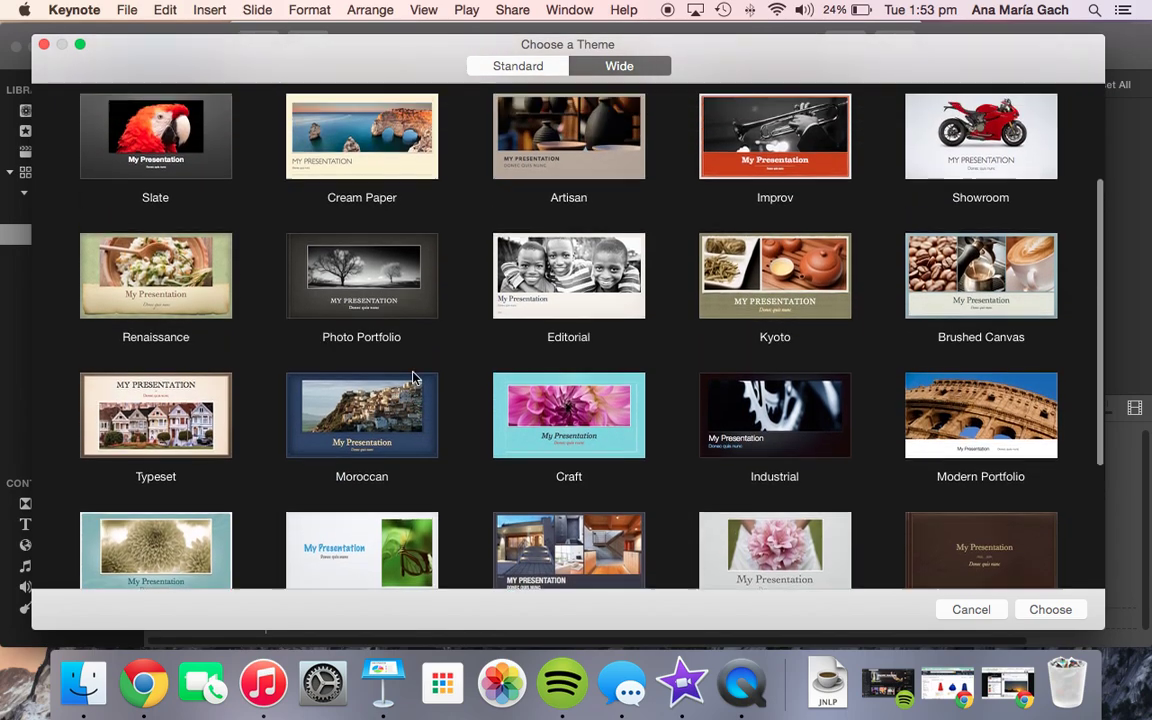
pyautogui.scroll(3, 411, 378)
pyautogui.click(376, 189)
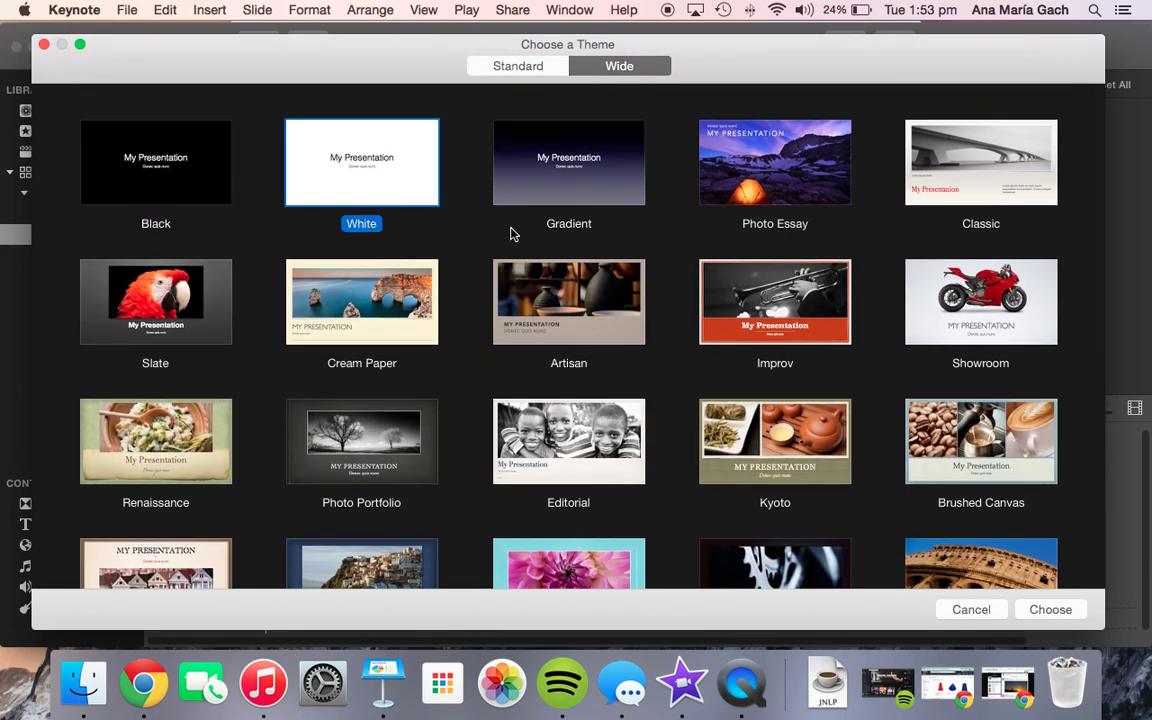
pyautogui.click(1051, 610)
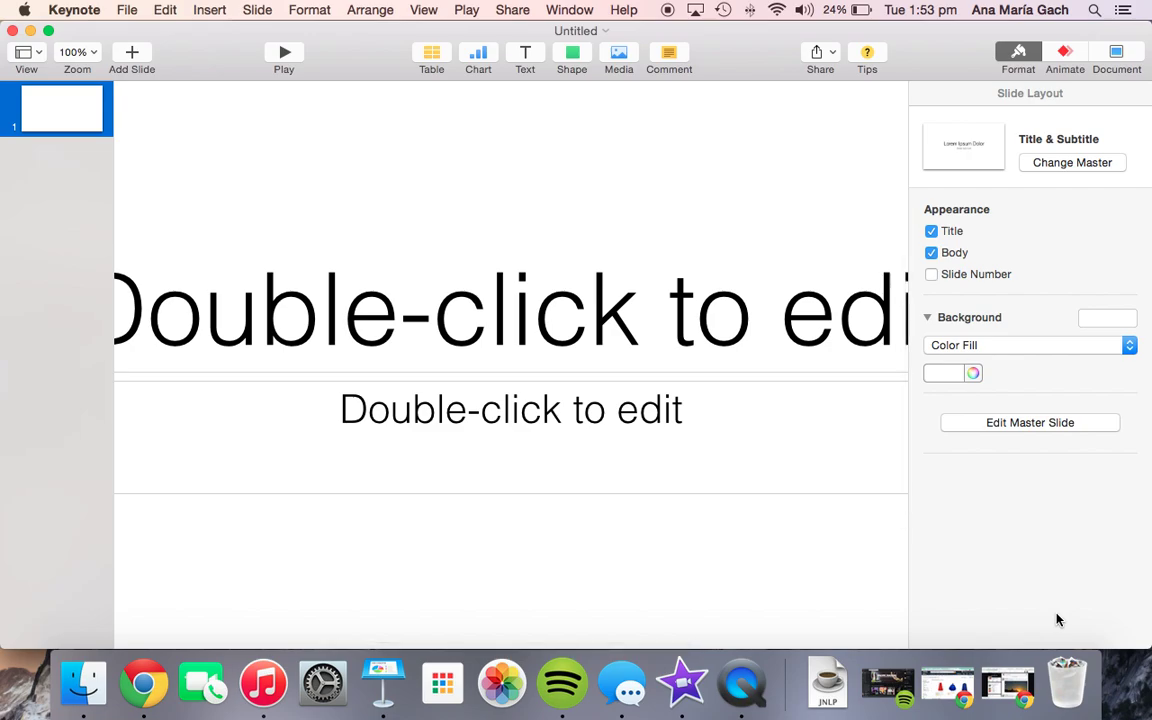
# Step: Change the slide's master to Blank and fill its background with dark green
pyautogui.click(88, 52)
pyautogui.click(93, 75)
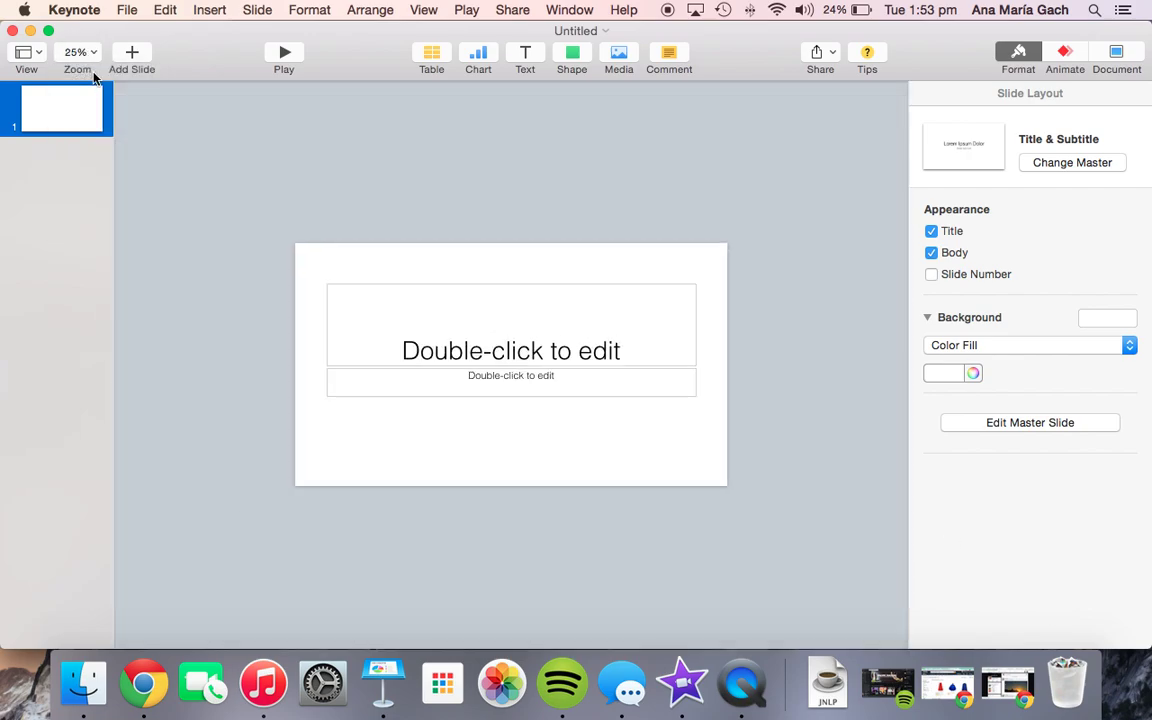
pyautogui.click(1072, 168)
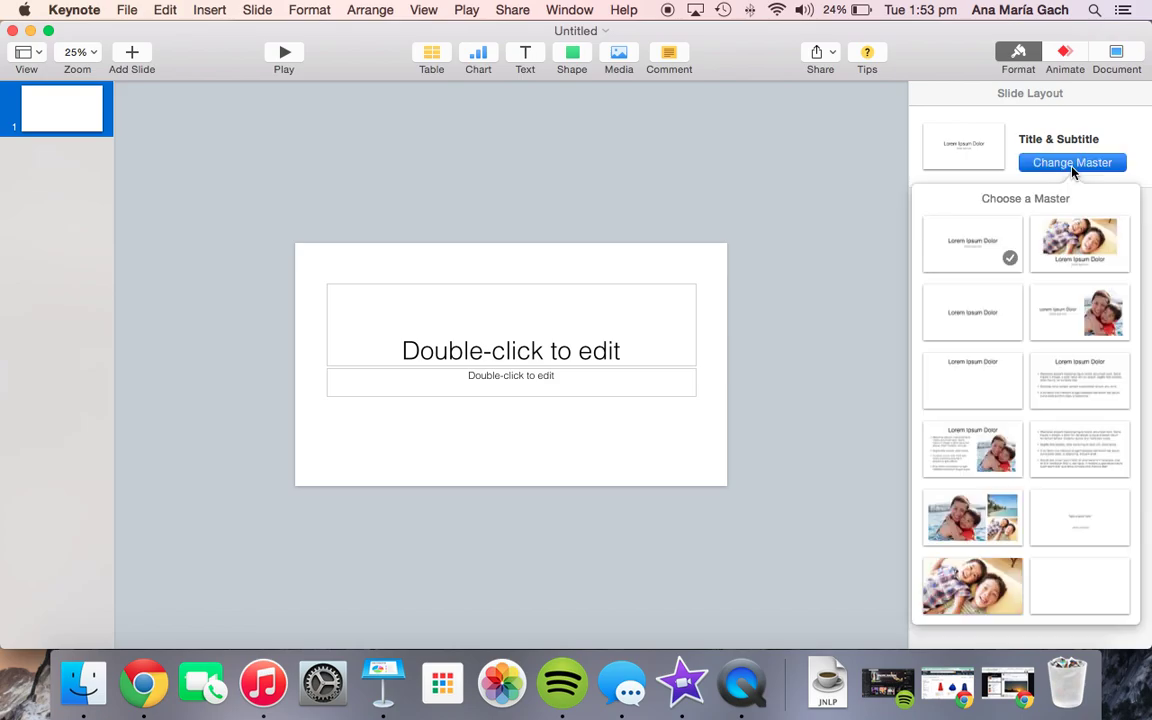
pyautogui.click(1090, 587)
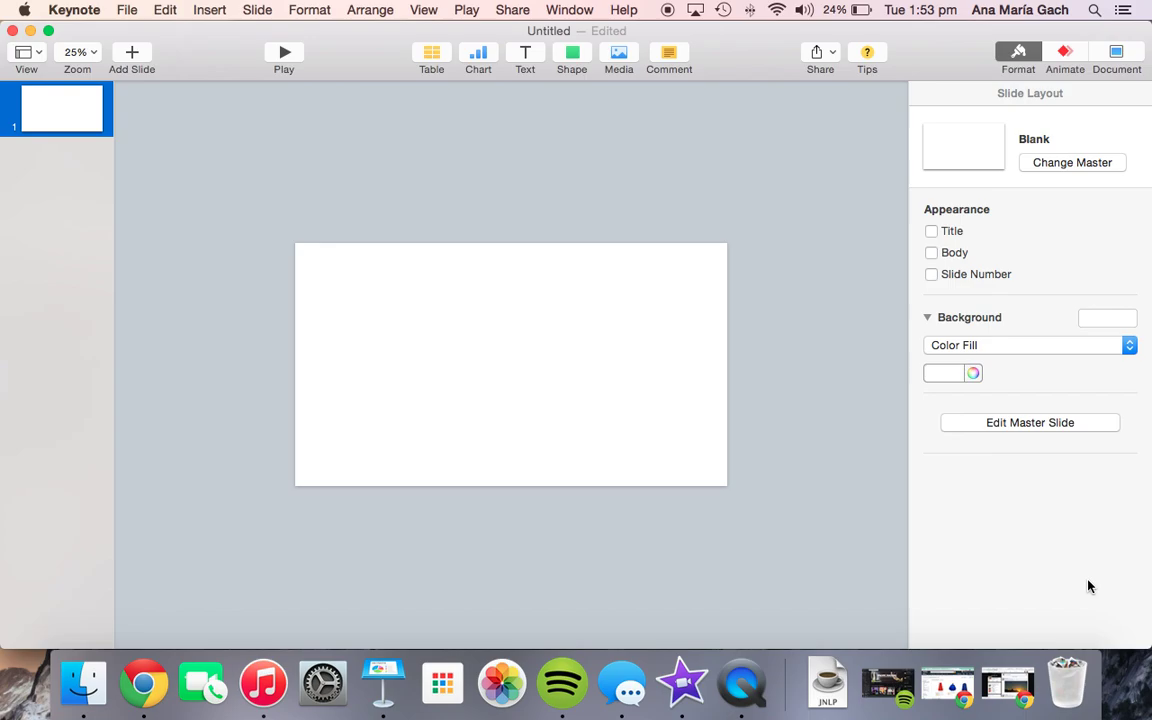
pyautogui.click(955, 374)
pyautogui.click(903, 432)
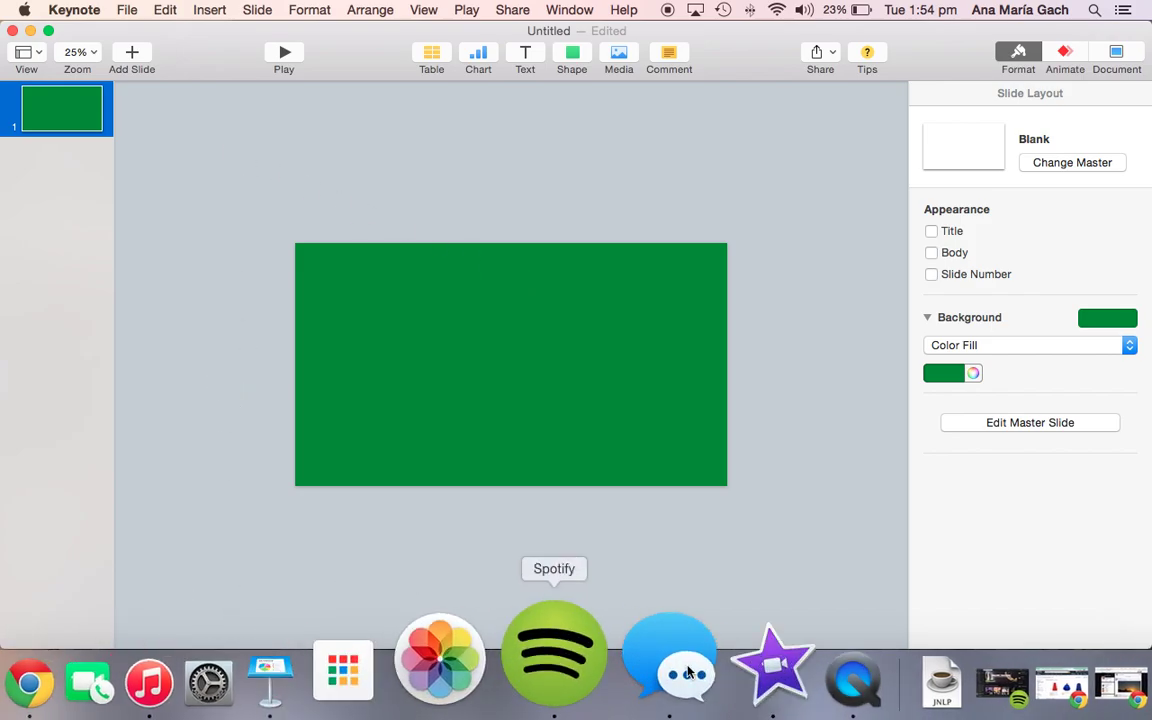
# Step: Switch to iMovie and take a screenshot of only the running puppy frame in the viewer
pyautogui.click(697, 678)
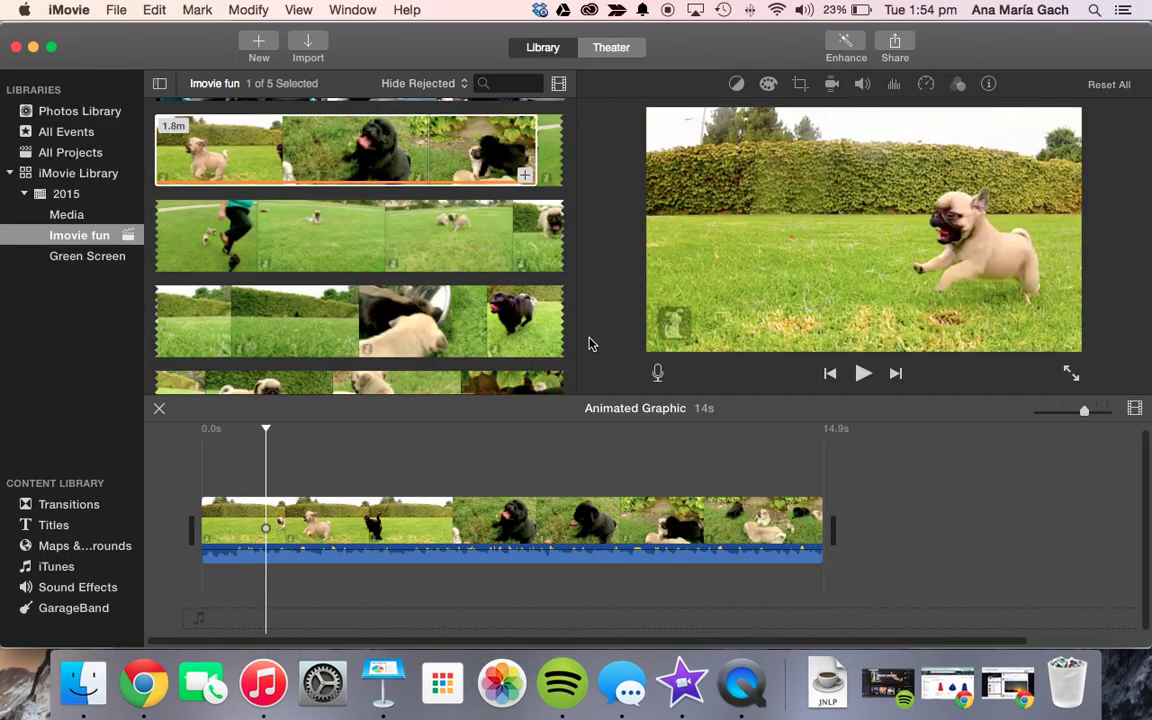
pyautogui.press('super+shift+4')
pyautogui.moveTo(643, 106); pyautogui.dragTo(1064, 336)
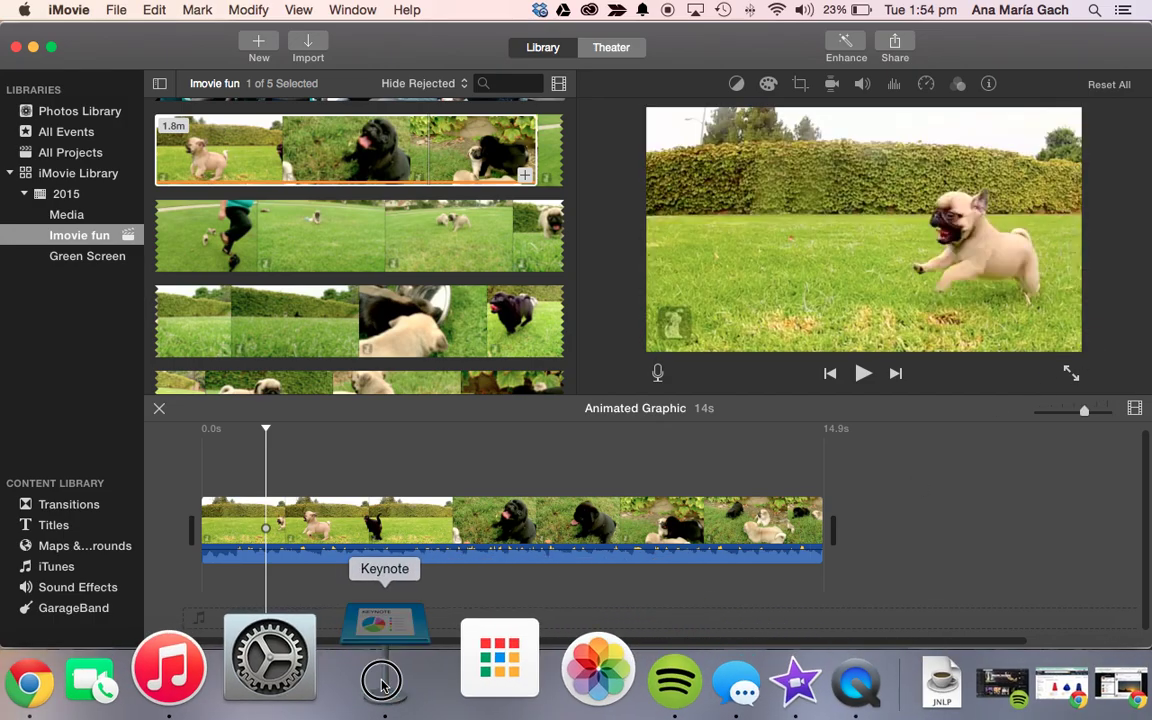
# Step: Insert the new screenshot from the Desktop into the Keynote slide and scale it to cover the whole slide
pyautogui.click(381, 683)
pyautogui.click(82, 668)
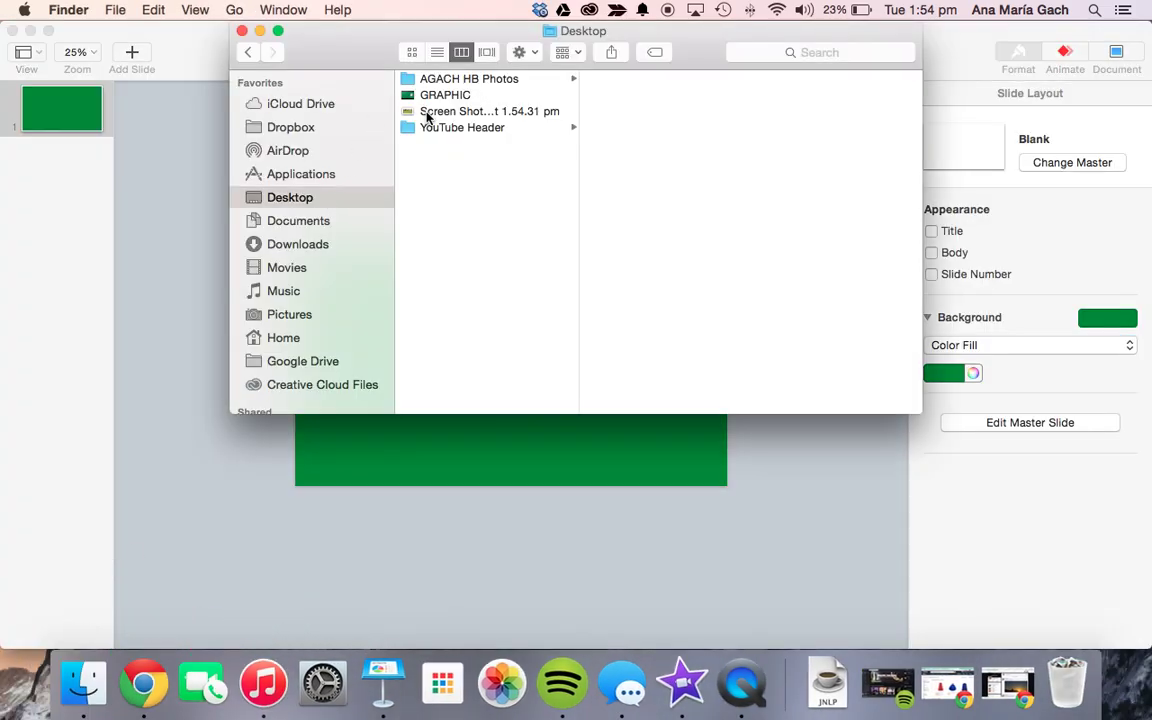
pyautogui.moveTo(426, 116); pyautogui.dragTo(334, 284)
pyautogui.click(422, 555)
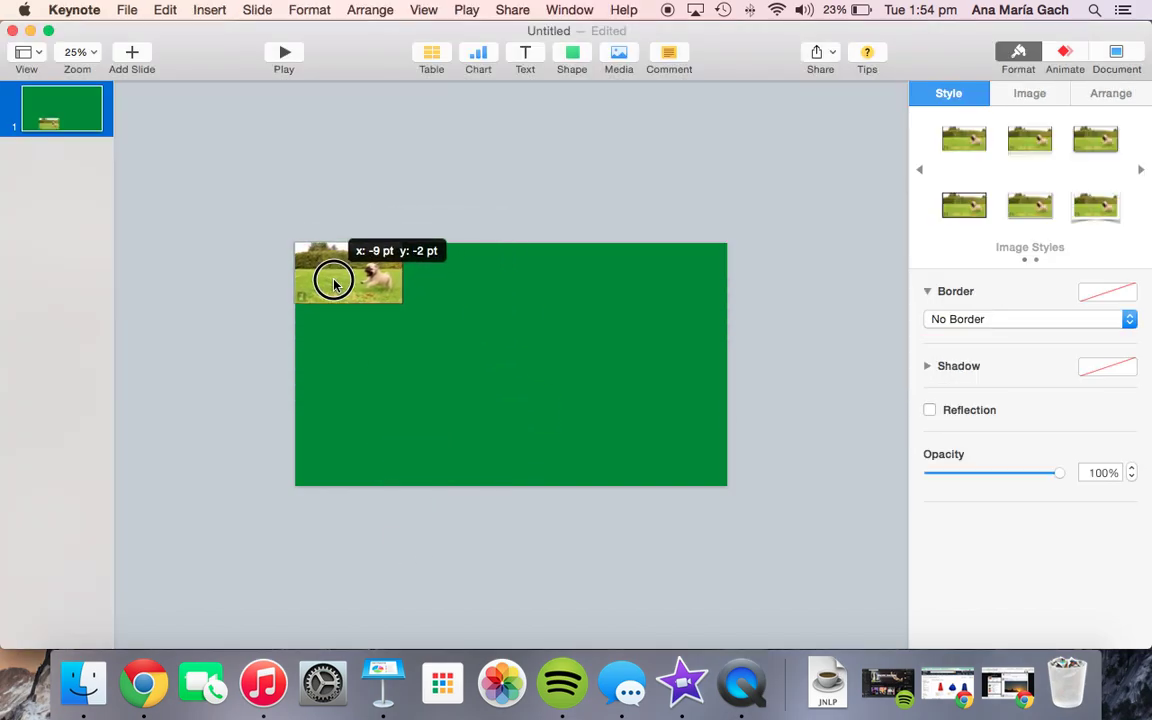
pyautogui.moveTo(403, 302); pyautogui.dragTo(729, 490)
pyautogui.click(791, 483)
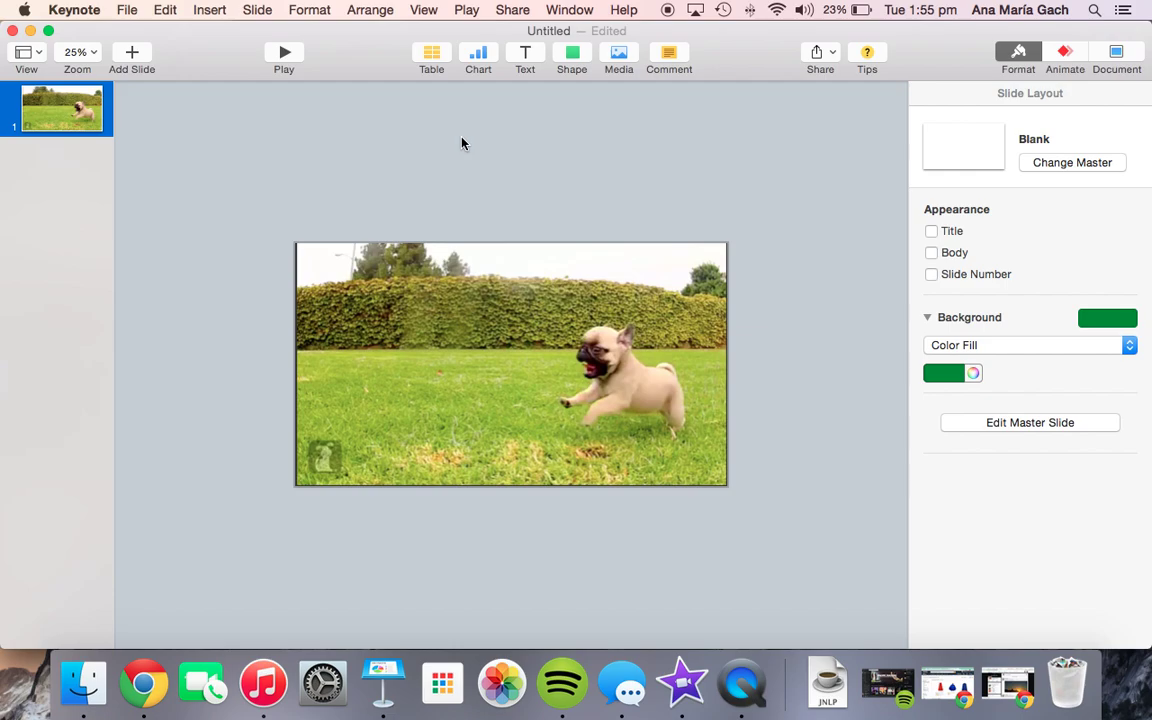
# Step: Add a square callout shape, stretch it into a wide banner along the slide's upper edge, and aim its pointer down at the puppy
pyautogui.click(571, 56)
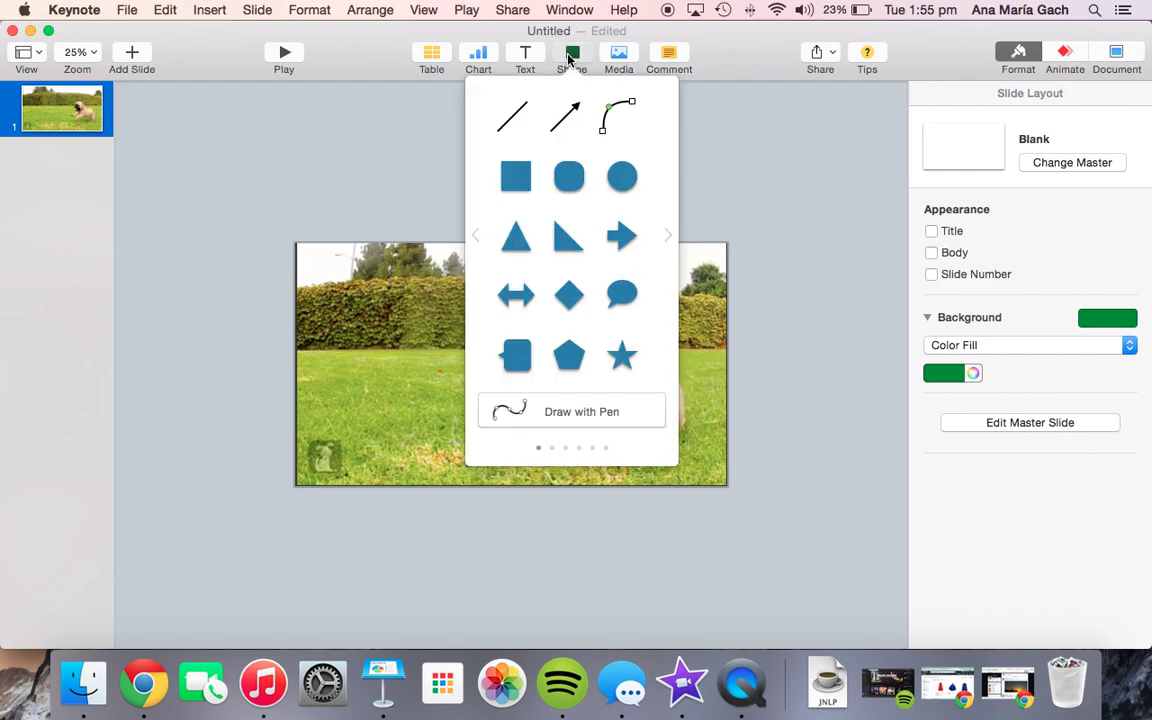
pyautogui.click(513, 357)
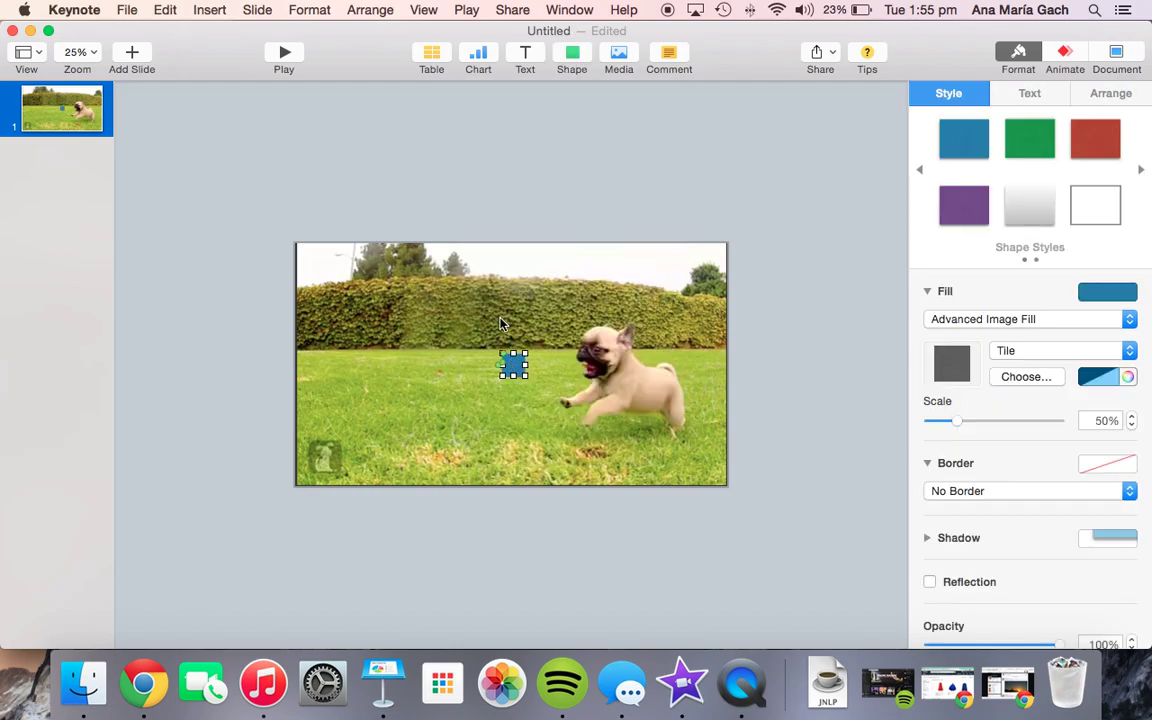
pyautogui.moveTo(524, 374); pyautogui.dragTo(709, 265)
pyautogui.moveTo(509, 273); pyautogui.dragTo(509, 292)
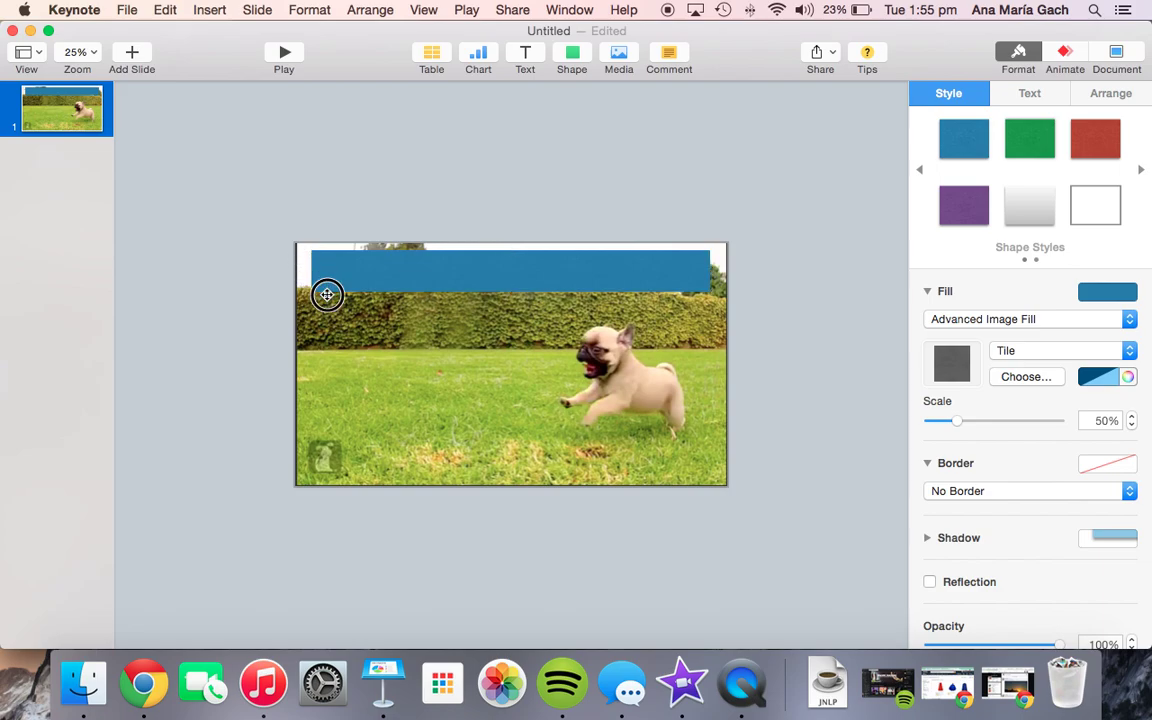
pyautogui.click(492, 282)
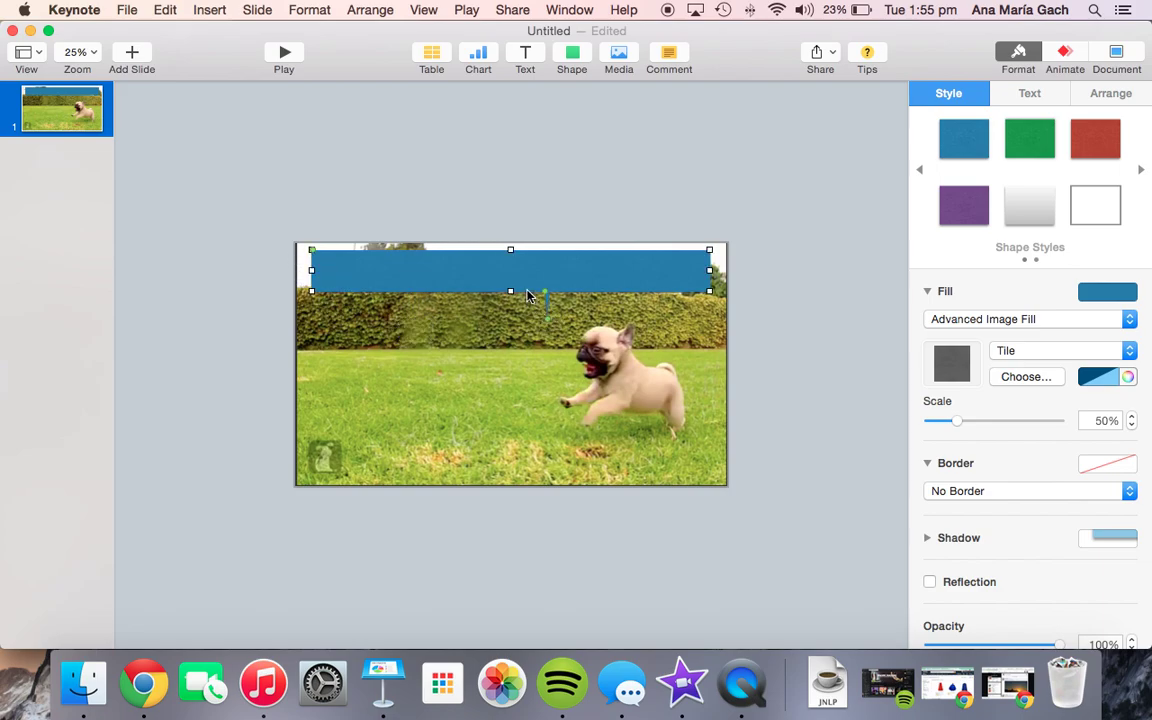
pyautogui.moveTo(545, 293); pyautogui.dragTo(565, 318)
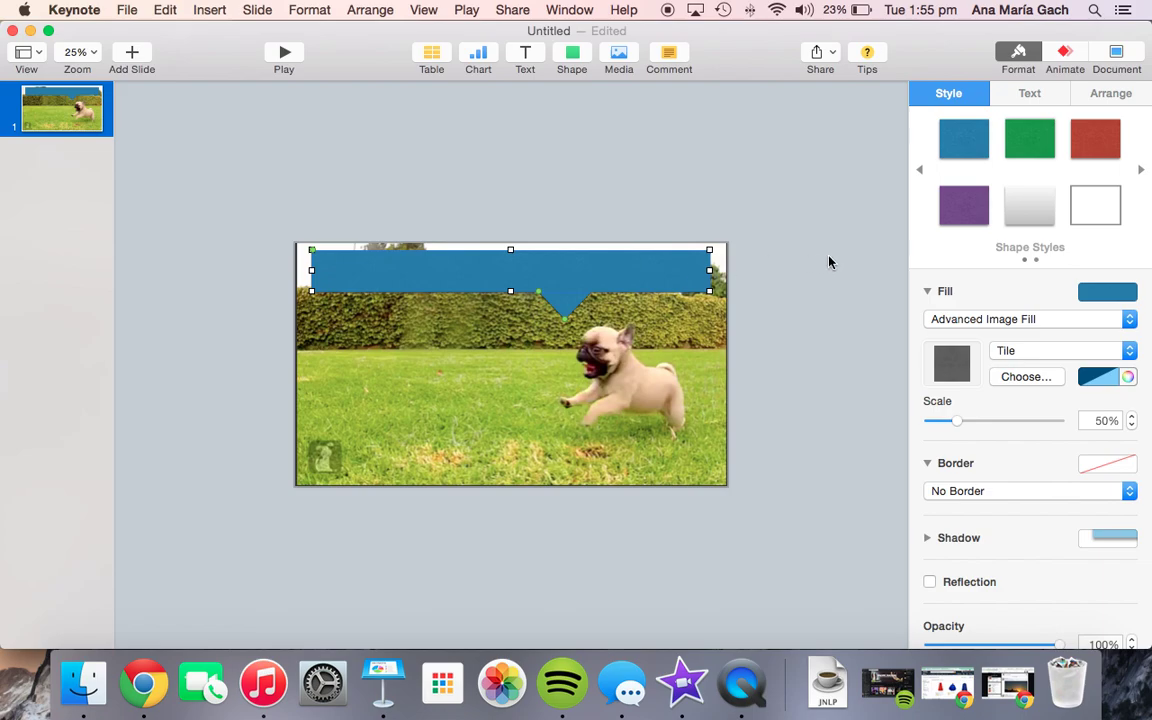
# Step: Change the callout banner's fill color to red
pyautogui.click(1128, 297)
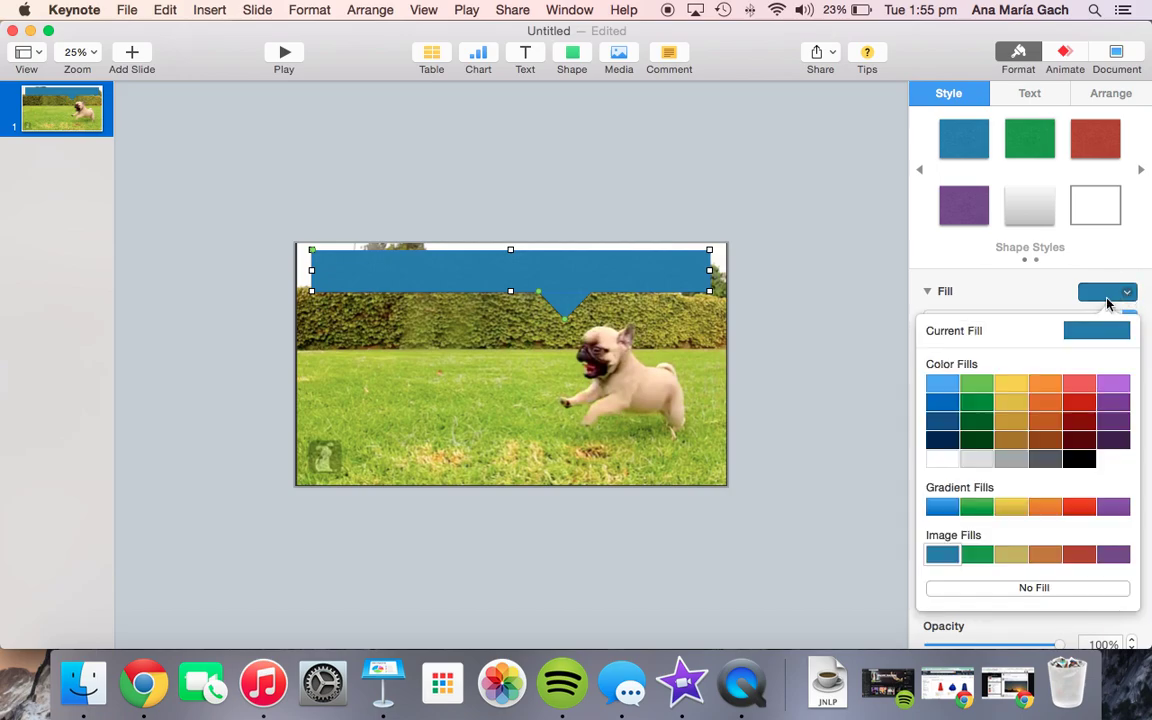
pyautogui.click(832, 319)
pyautogui.click(628, 265)
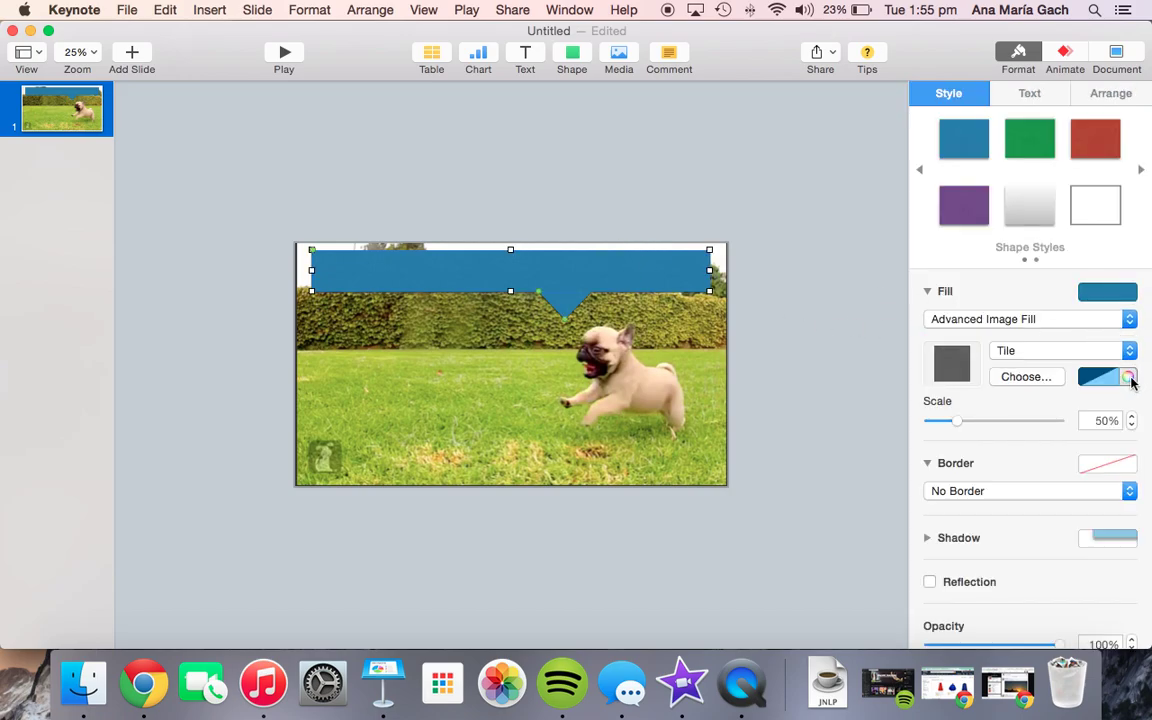
pyautogui.click(1127, 379)
pyautogui.click(1018, 608)
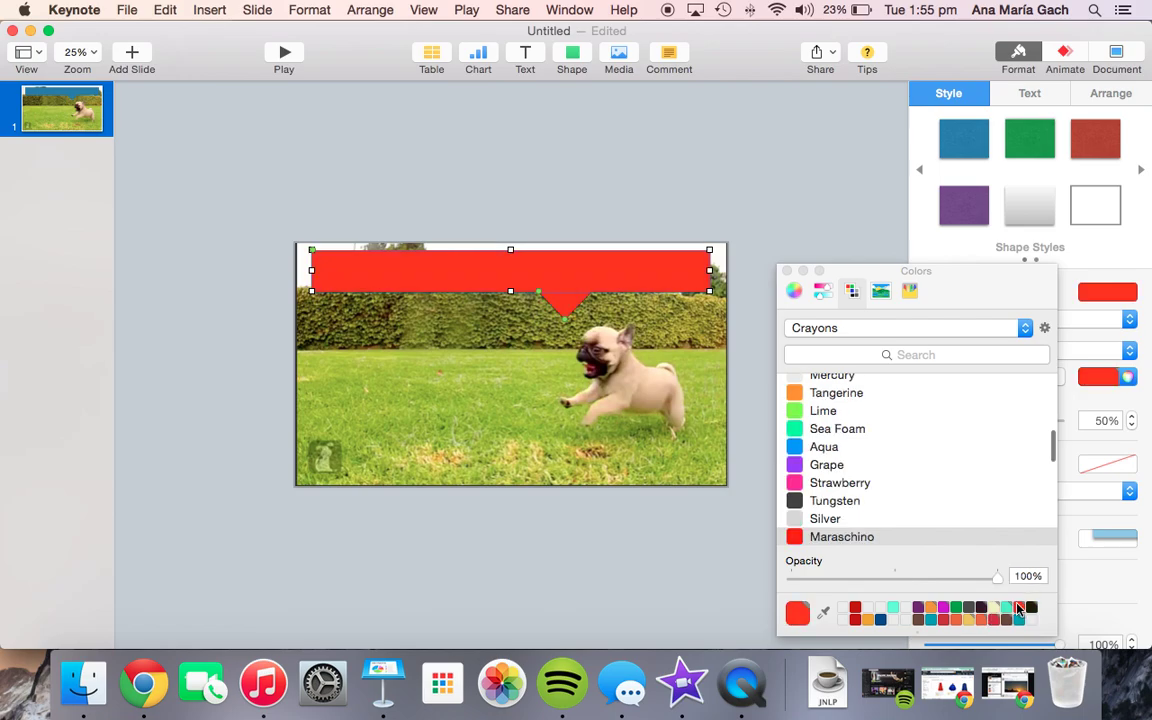
pyautogui.click(787, 271)
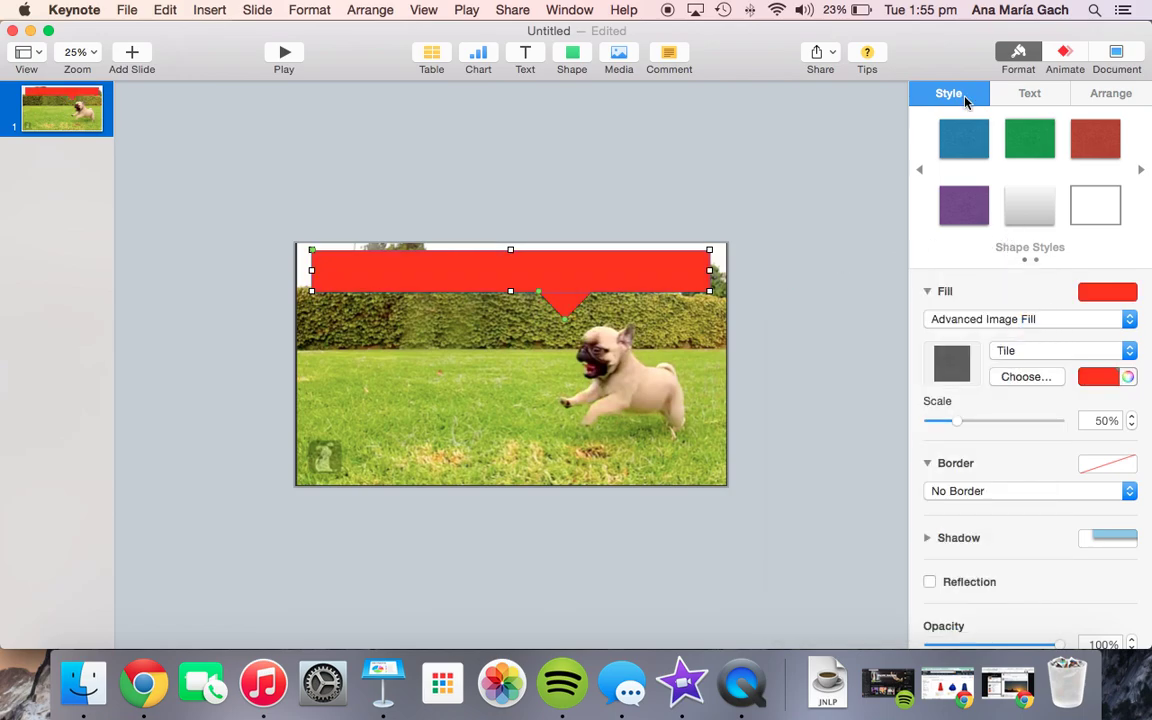
# Step: Label the red banner "ADOPT ME!" in 100 pt Bebas Neue
pyautogui.doubleClick(565, 280)
pyautogui.click(1033, 91)
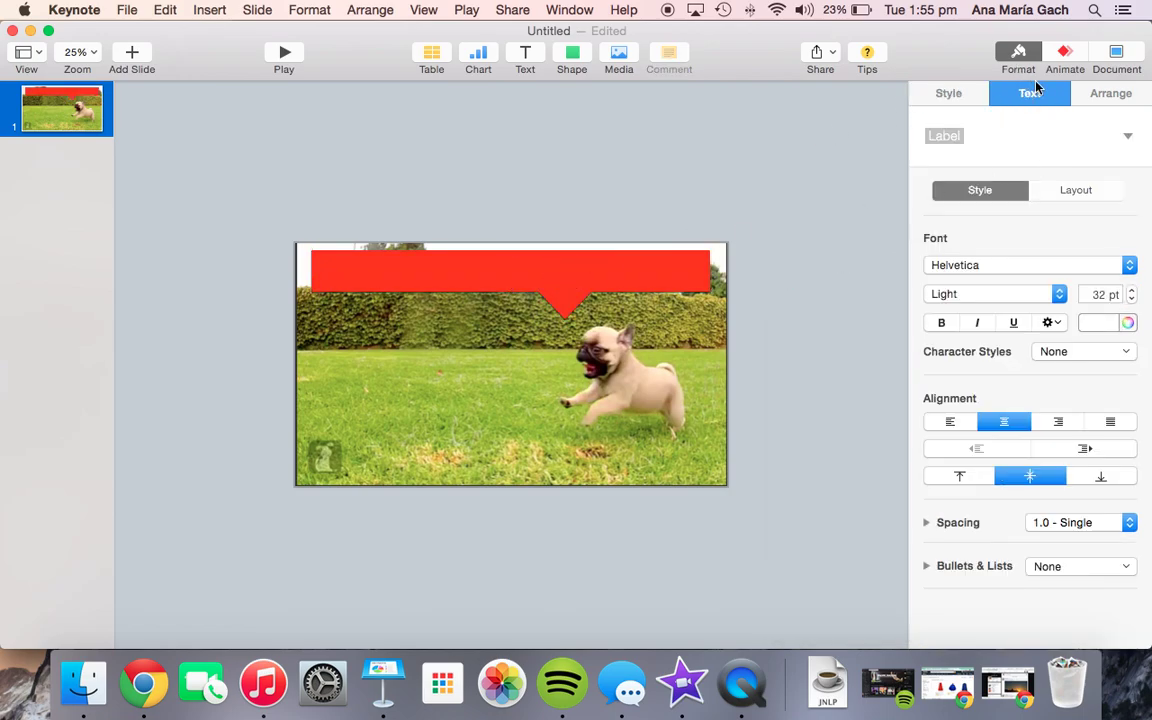
pyautogui.doubleClick(1105, 292)
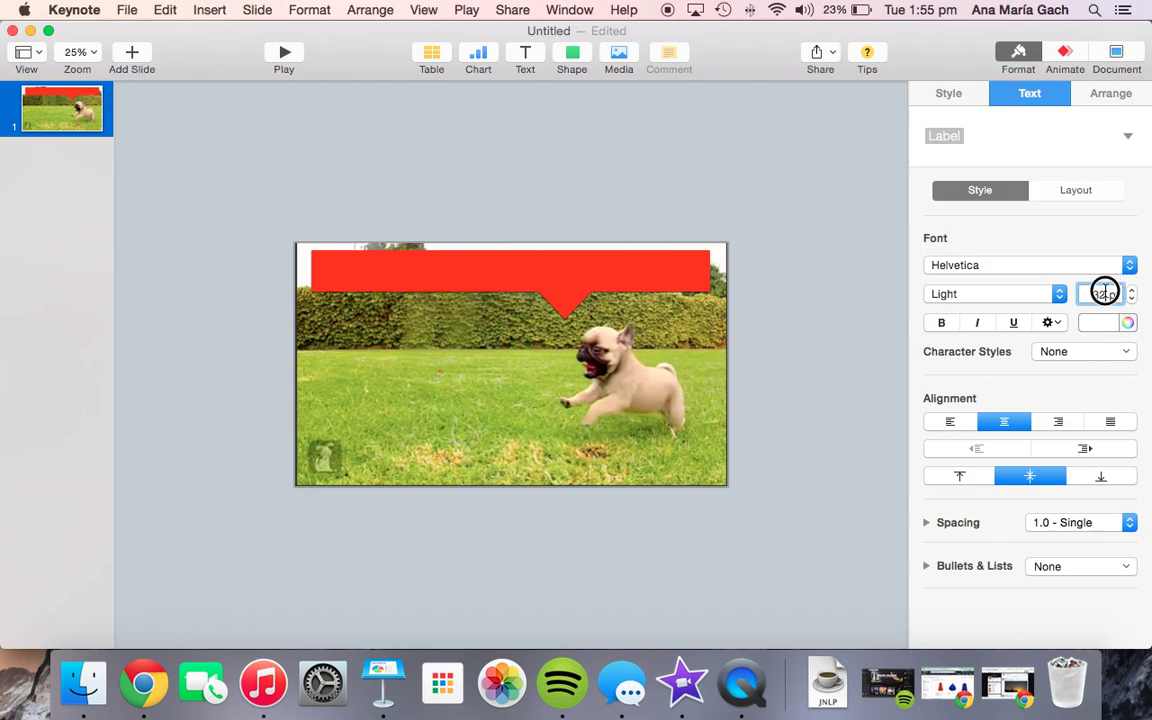
pyautogui.write('100')
pyautogui.press('Return')
pyautogui.click(1106, 266)
pyautogui.scroll(10, 1106, 268)
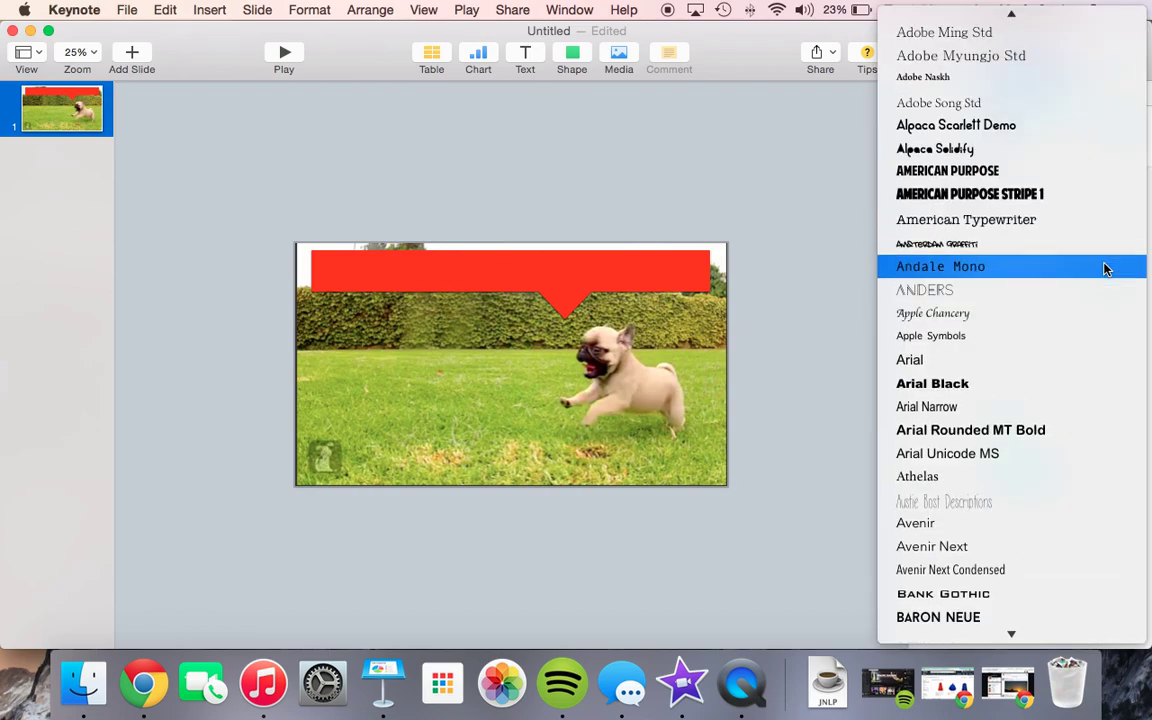
pyautogui.scroll(-5, 1100, 275)
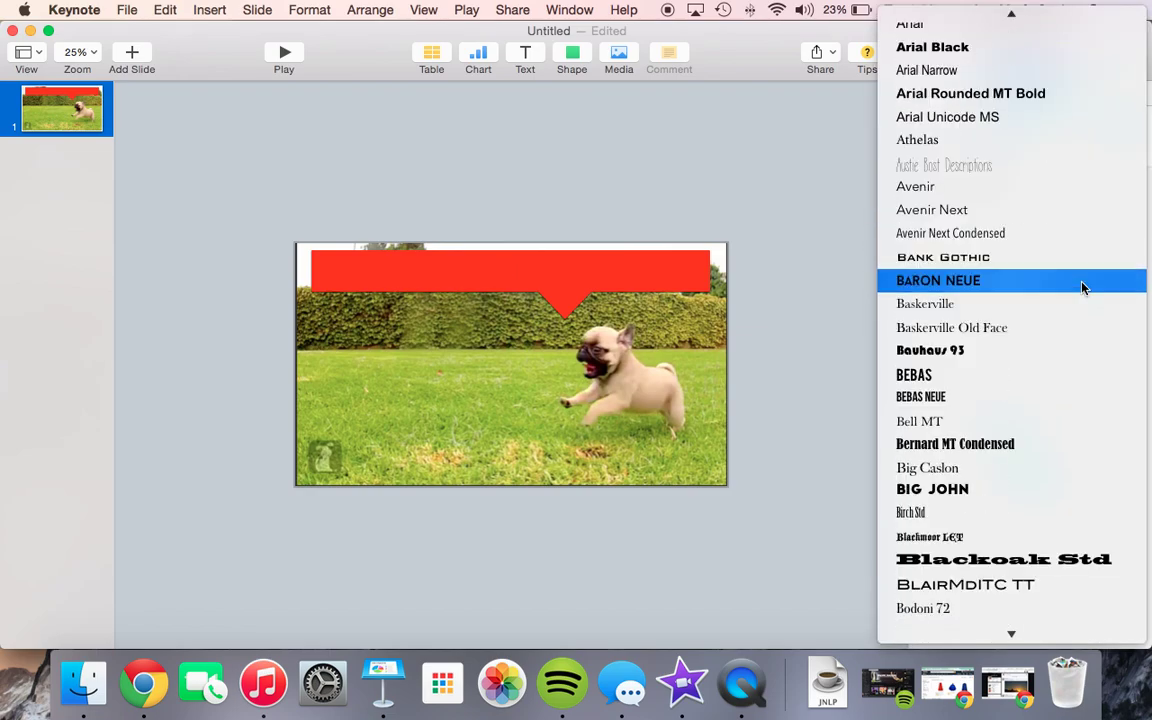
pyautogui.click(1003, 400)
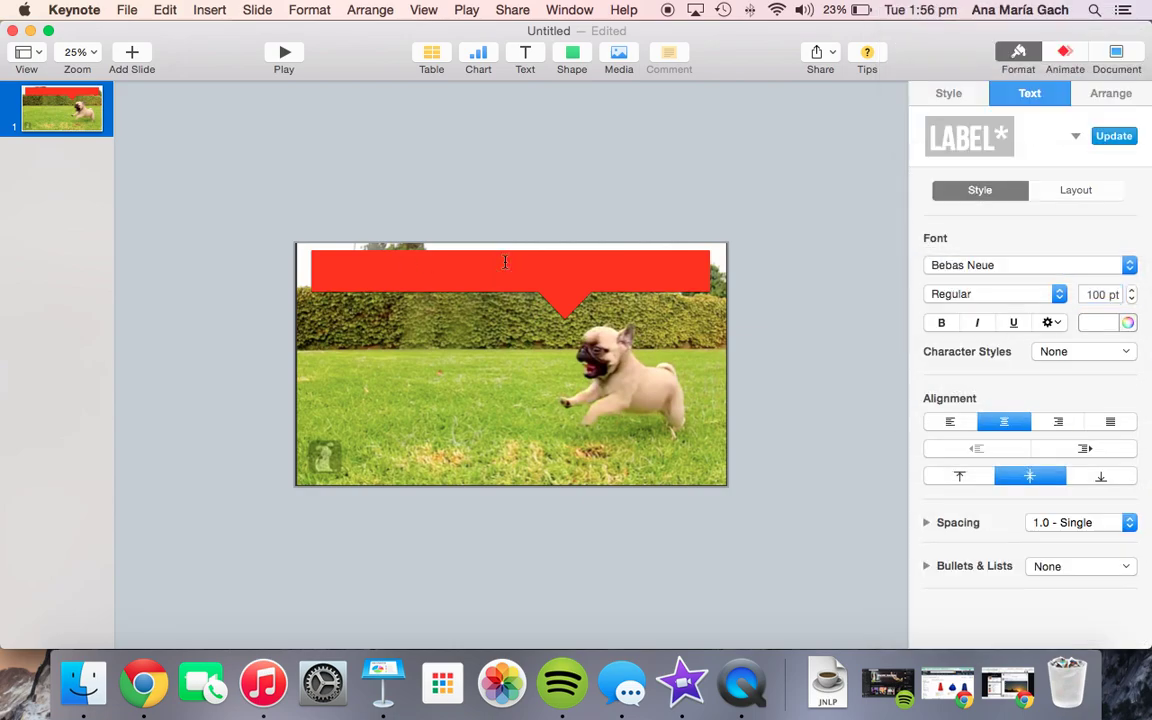
pyautogui.write('ADOPT ME!')
pyautogui.click(795, 303)
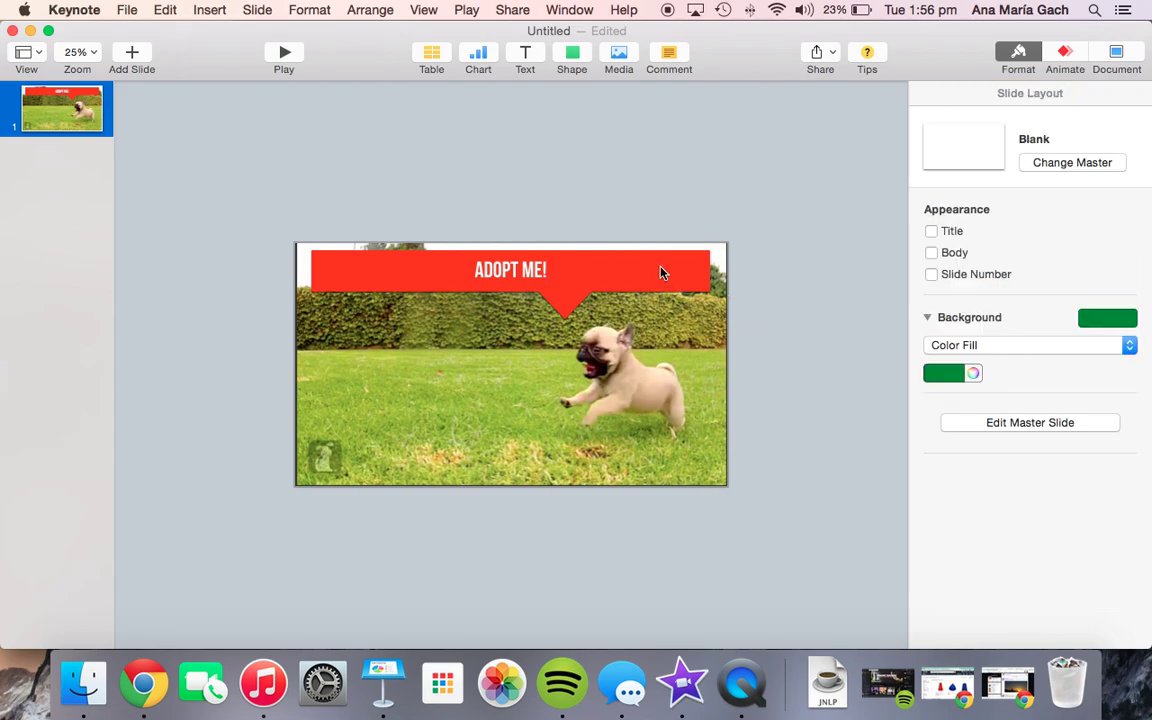
# Step: Narrow the banner to fit around its text and reposition it with the pointer just above the puppy's head
pyautogui.click(700, 272)
pyautogui.moveTo(709, 270); pyautogui.dragTo(504, 287)
pyautogui.moveTo(360, 315); pyautogui.dragTo(586, 269)
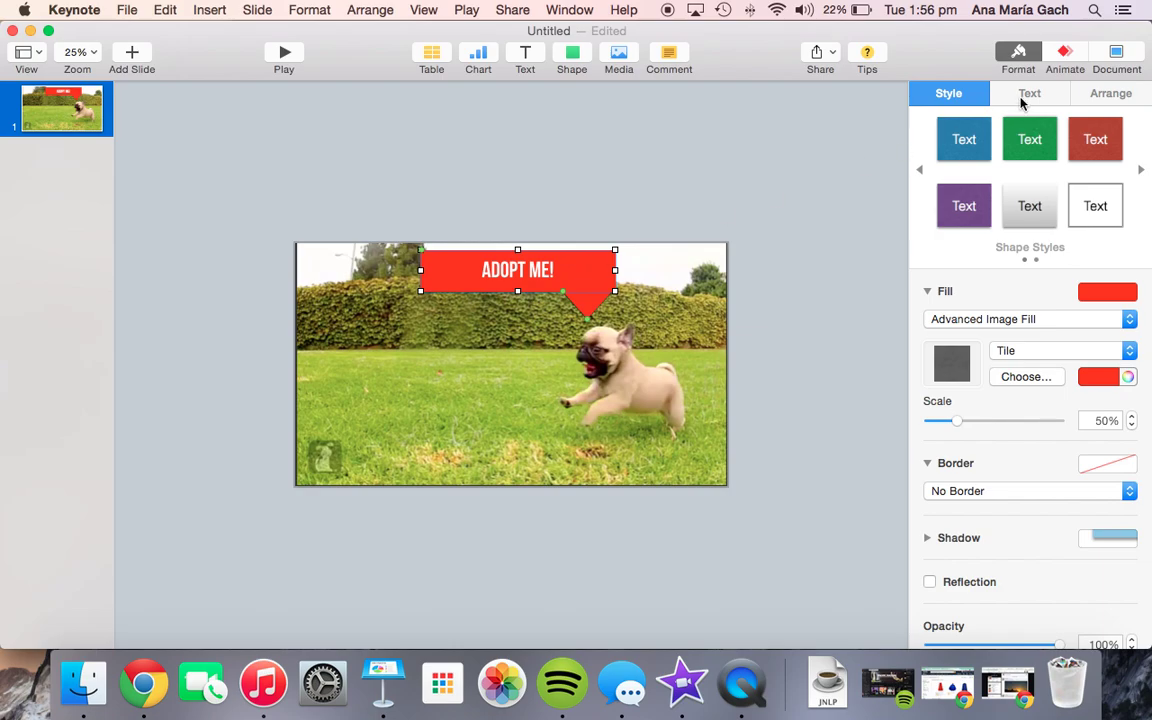
# Step: Try Drift and Scale and Shimmer as build-in effects for the "ADOPT ME!" banner
pyautogui.click(1063, 55)
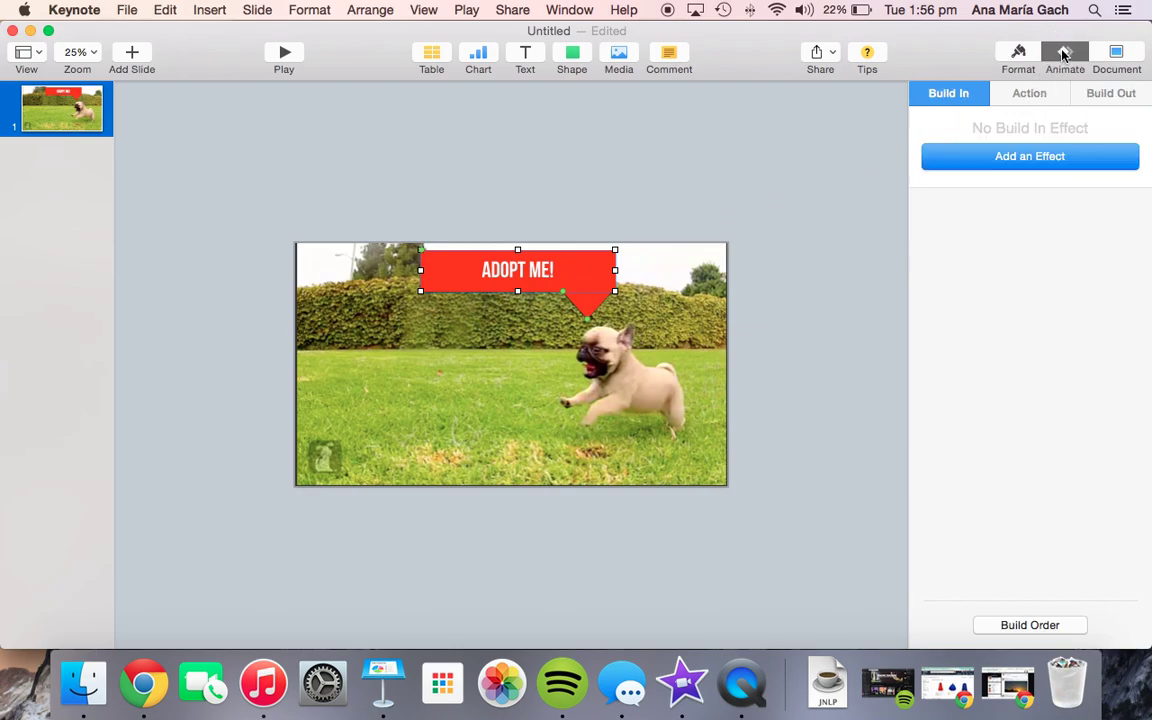
pyautogui.click(976, 168)
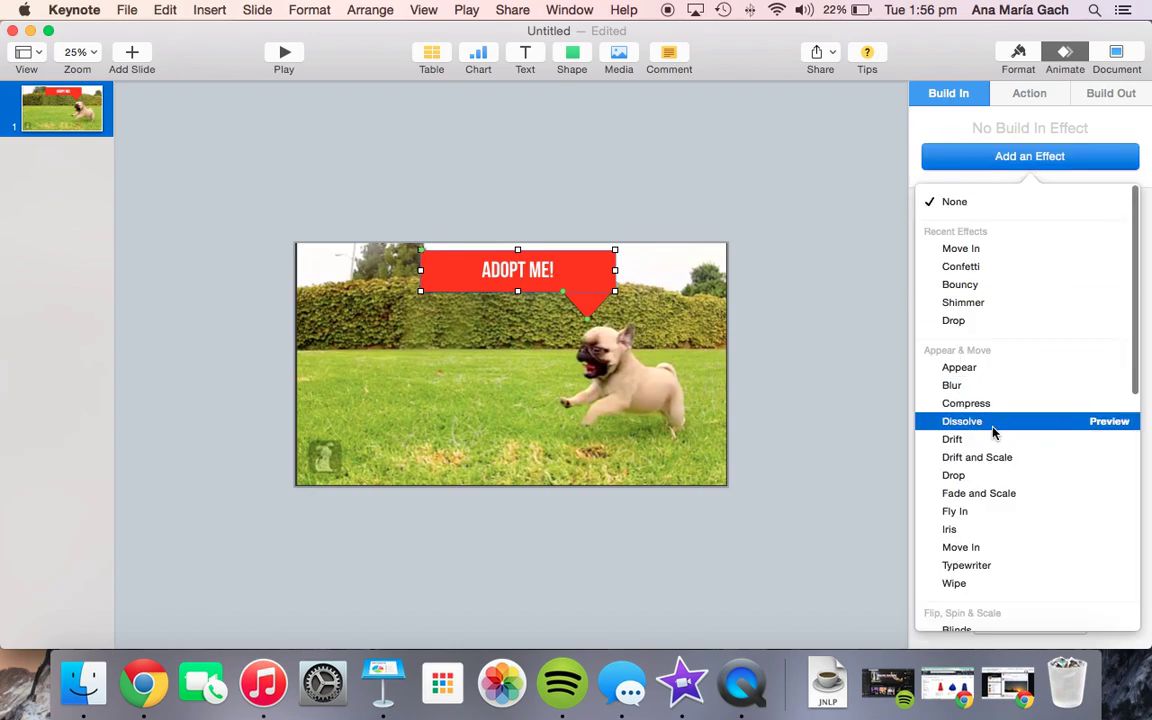
pyautogui.click(993, 457)
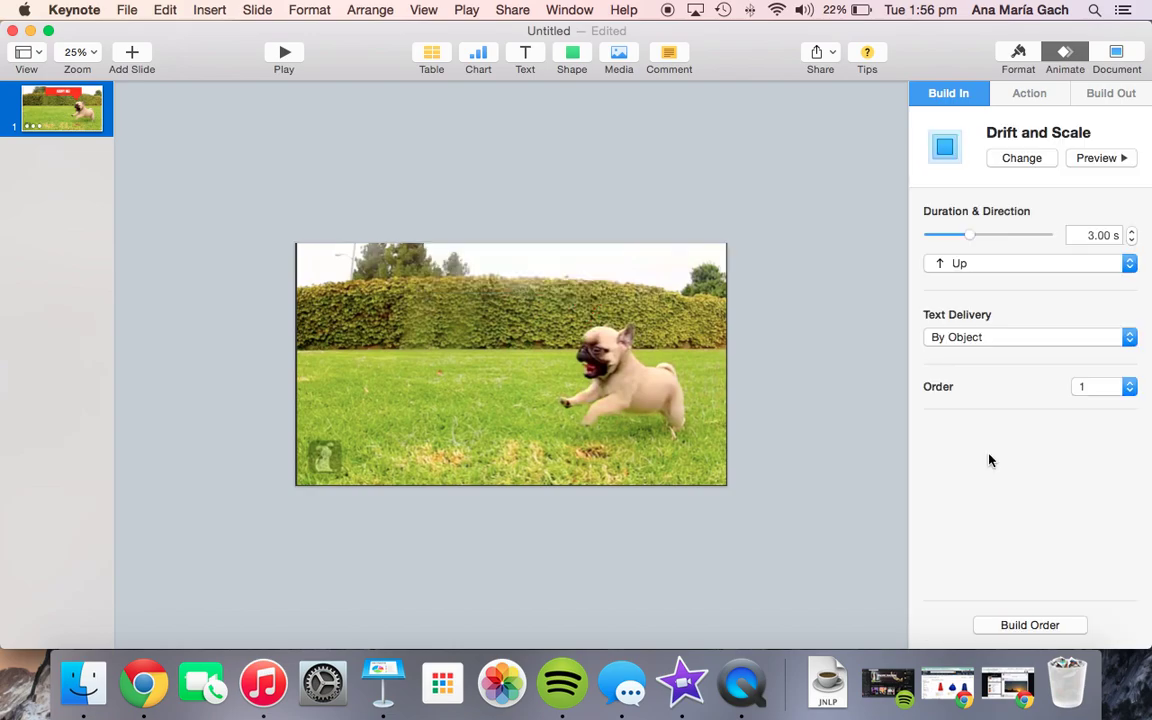
pyautogui.click(1022, 158)
pyautogui.scroll(-8, 1015, 330)
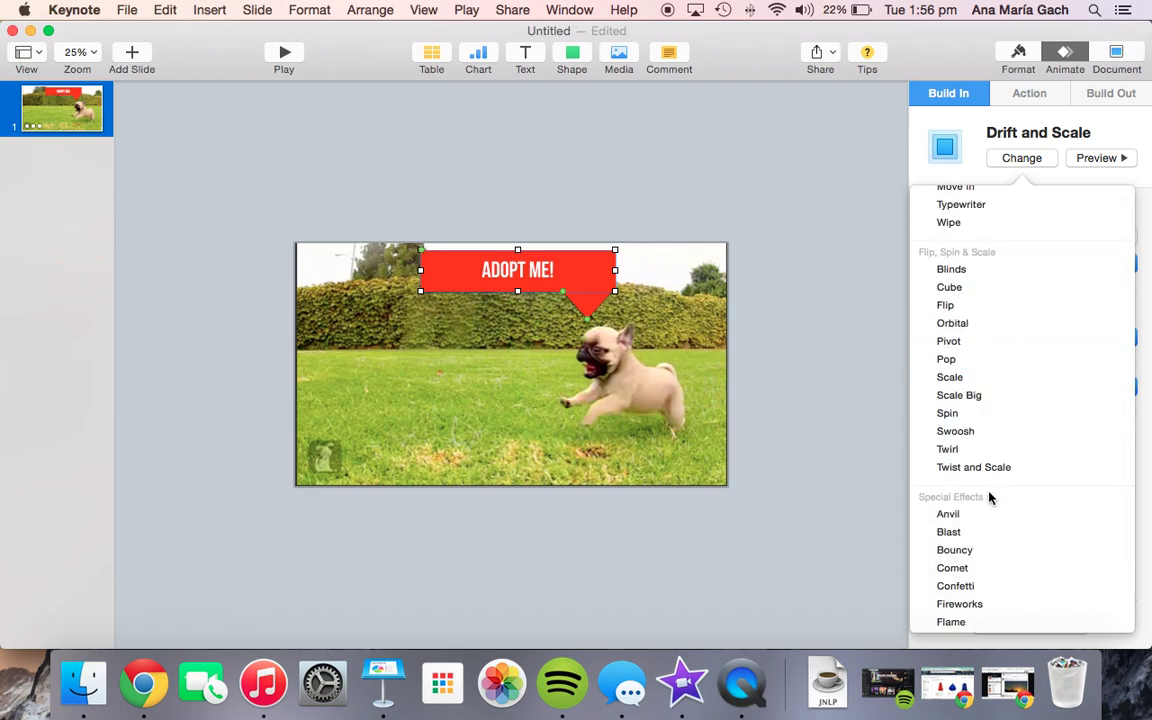
pyautogui.scroll(-5, 987, 496)
pyautogui.click(975, 542)
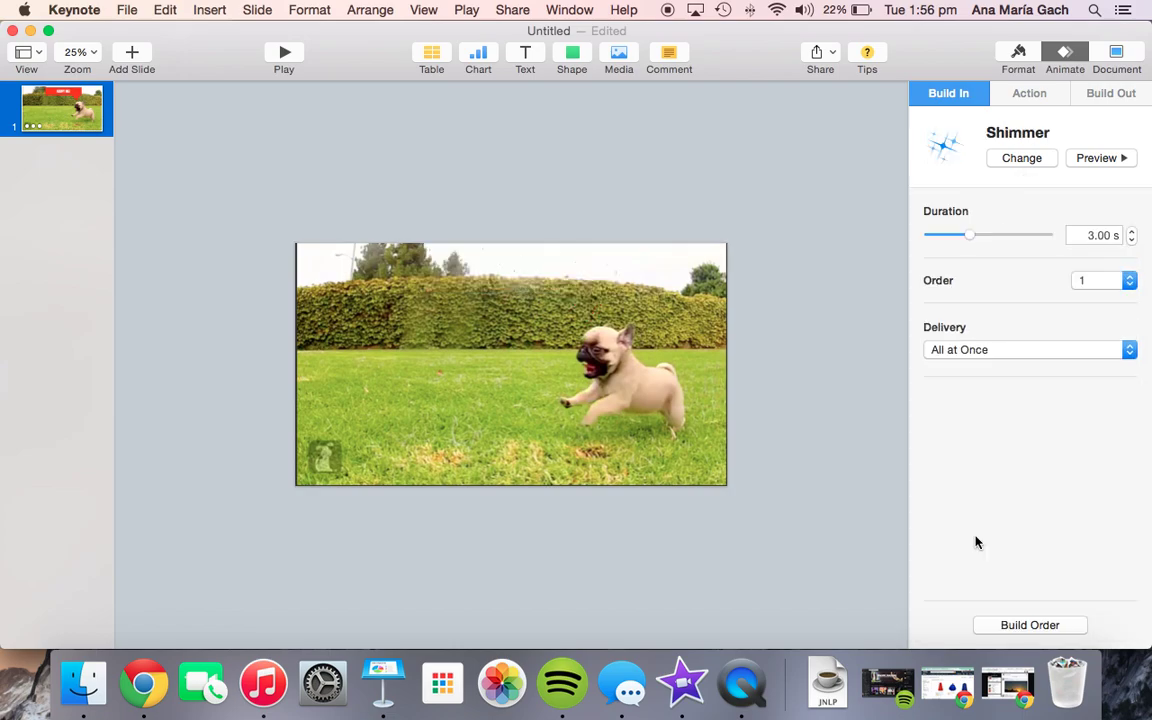
# Step: Try the Trace and Swoosh build-in effects on the banner
pyautogui.click(1015, 160)
pyautogui.scroll(-10, 1017, 497)
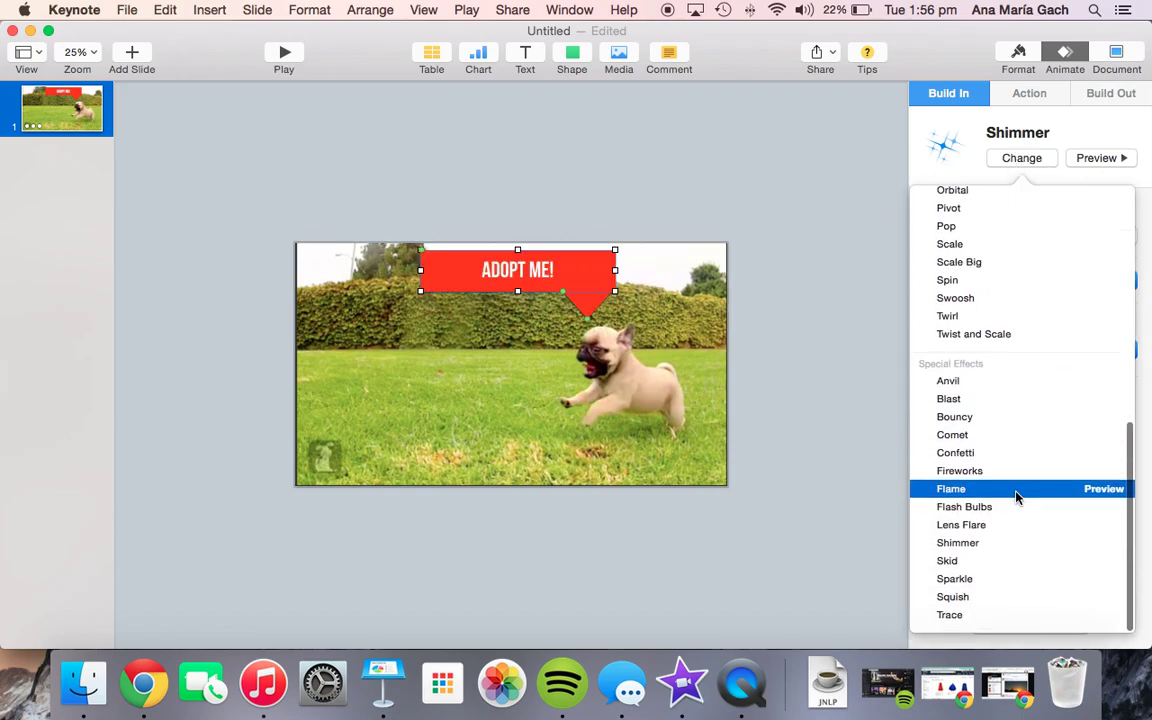
pyautogui.click(980, 613)
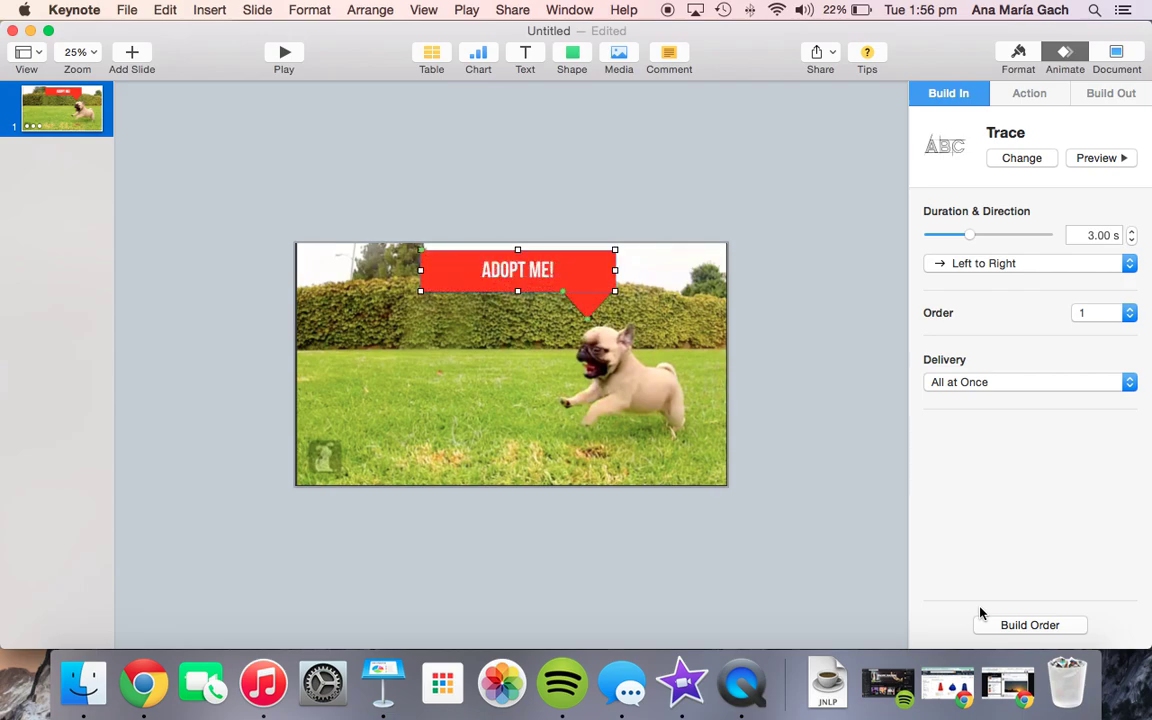
pyautogui.click(1005, 164)
pyautogui.scroll(-3, 983, 462)
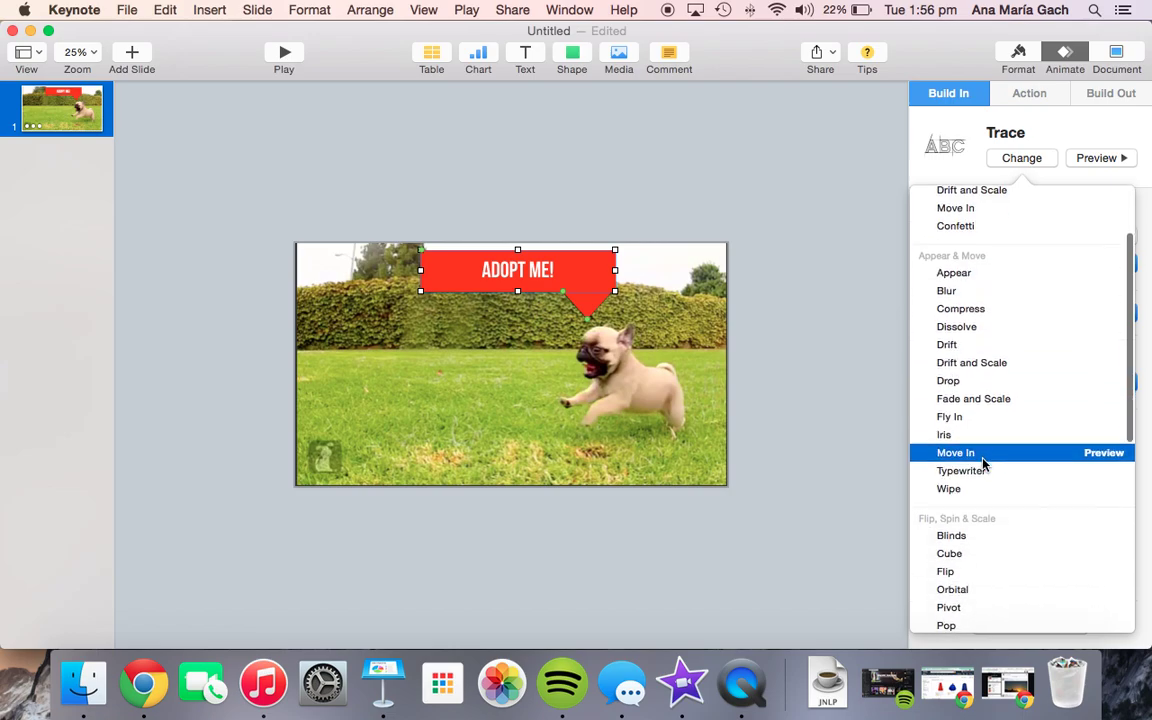
pyautogui.scroll(-5, 983, 462)
pyautogui.click(977, 509)
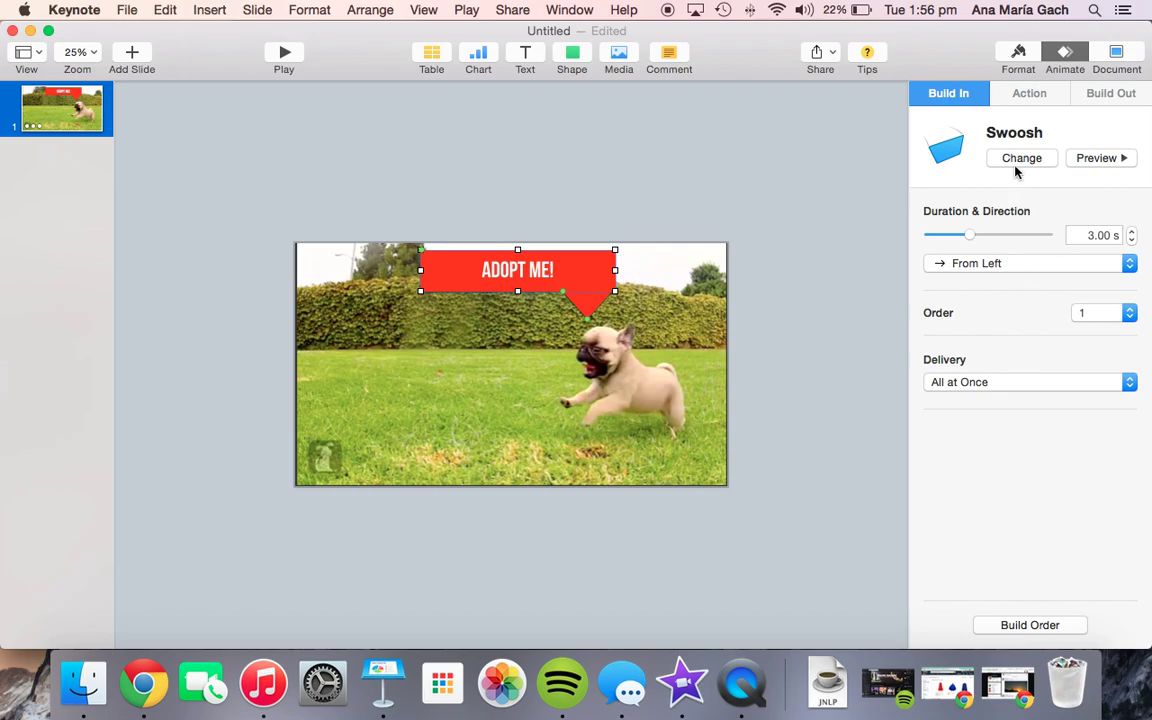
# Step: Apply the Fly In build-in effect to the banner with a 0.80 s duration and Random direction, and preview it
pyautogui.click(1019, 162)
pyautogui.click(950, 513)
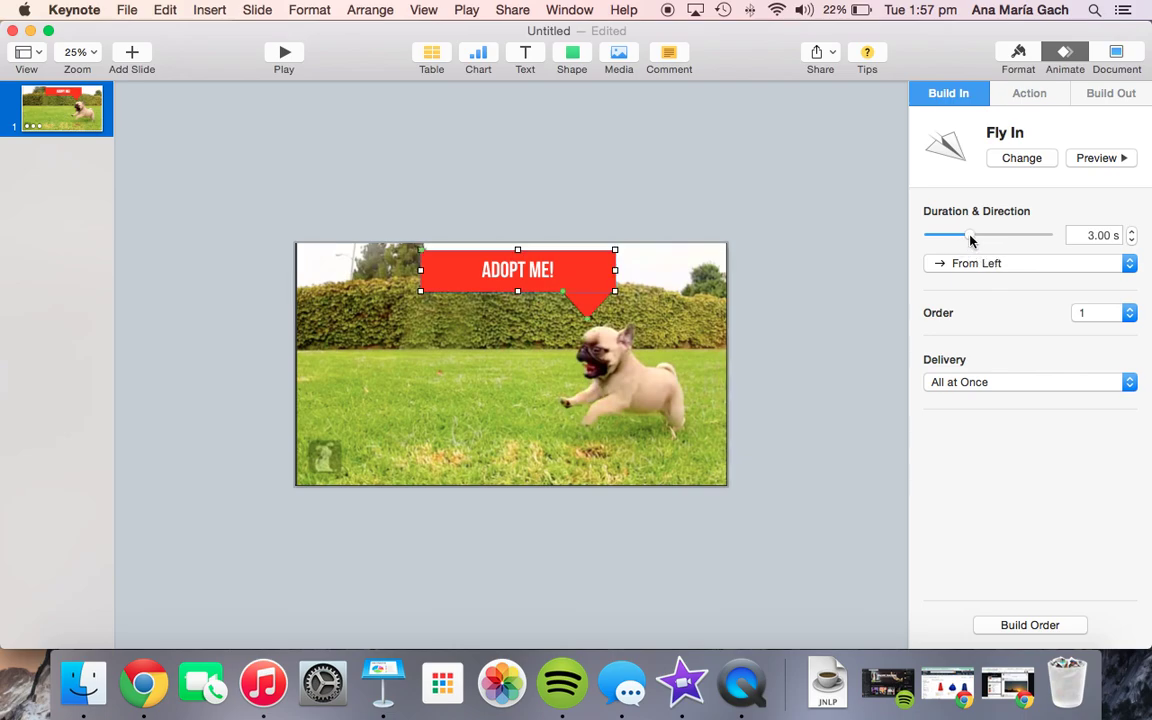
pyautogui.moveTo(970, 238); pyautogui.dragTo(931, 234)
pyautogui.click(1115, 159)
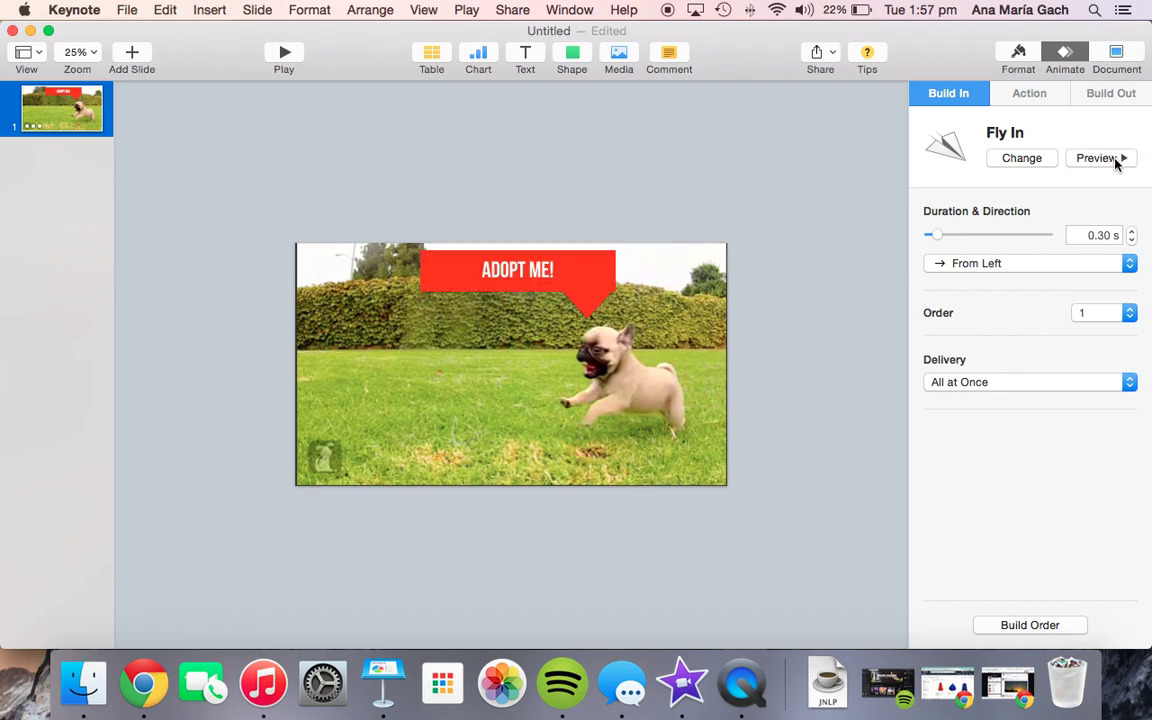
pyautogui.moveTo(936, 239); pyautogui.dragTo(948, 243)
pyautogui.click(954, 263)
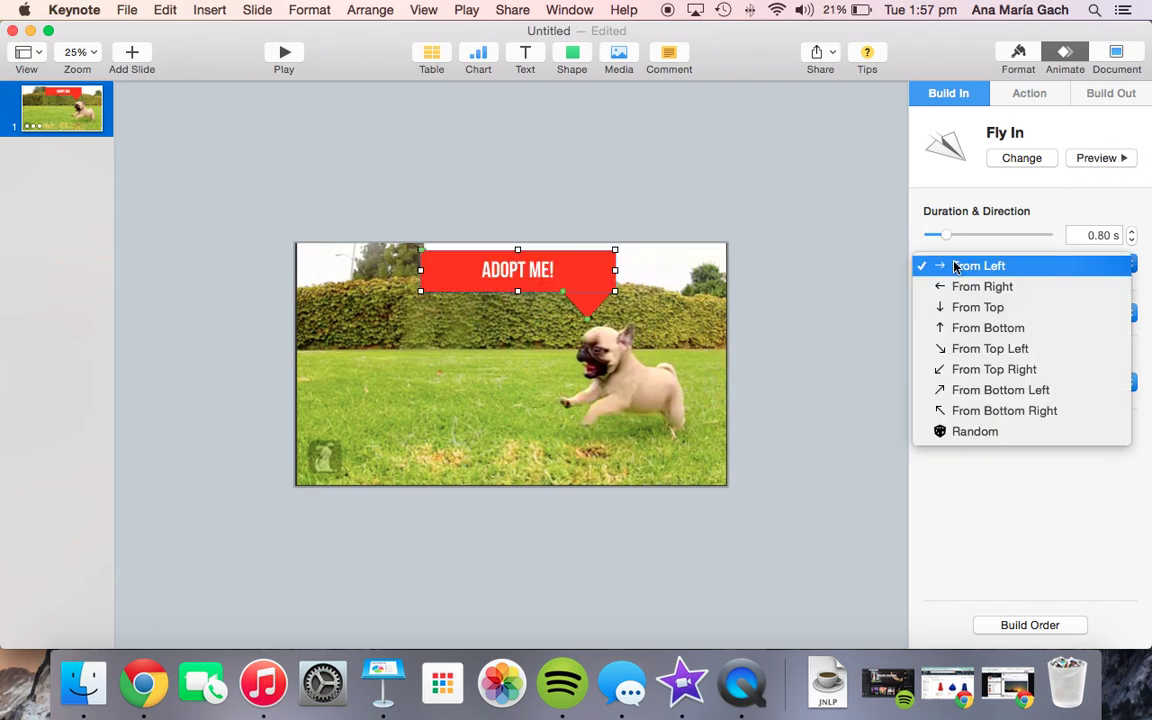
pyautogui.click(963, 431)
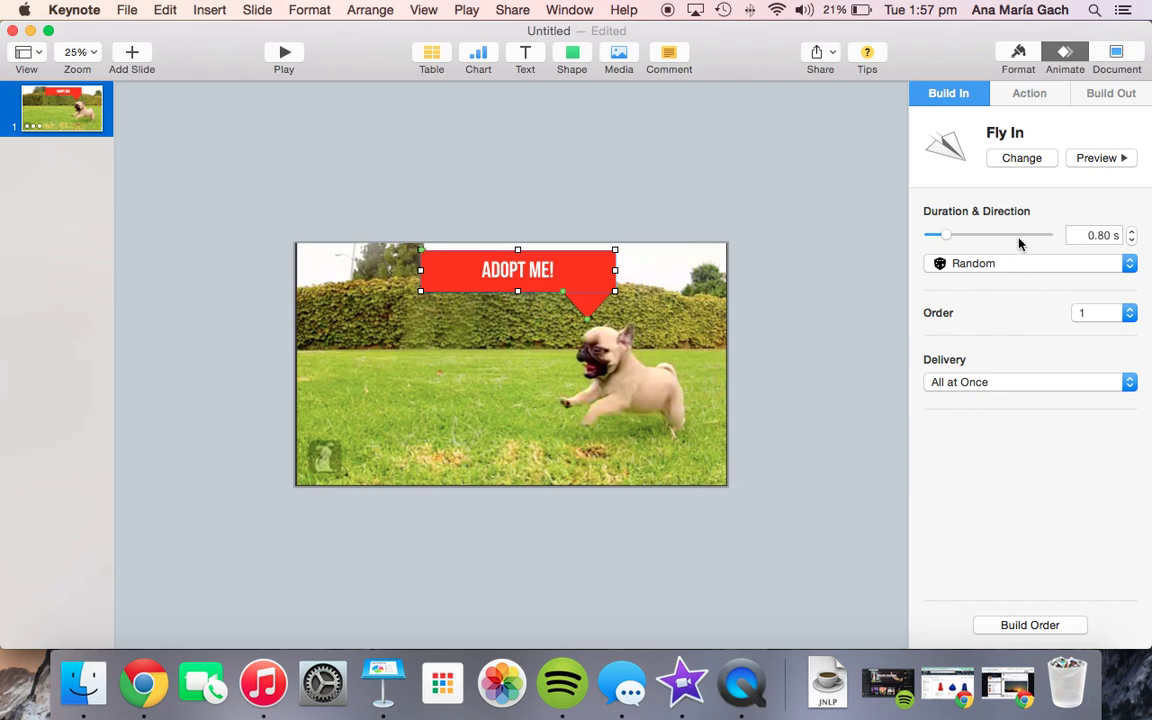
pyautogui.click(1103, 158)
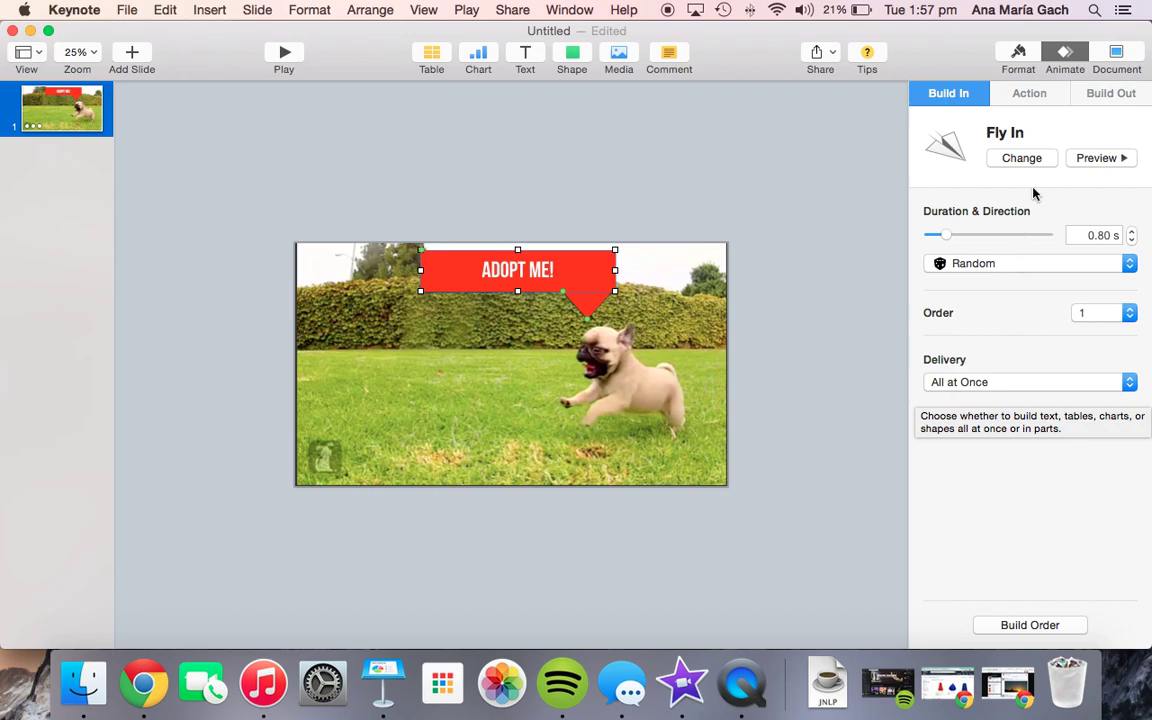
# Step: Add a Dissolve build-out effect lasting 0.40 s to the banner and change the effect to Scale Big
pyautogui.click(1104, 95)
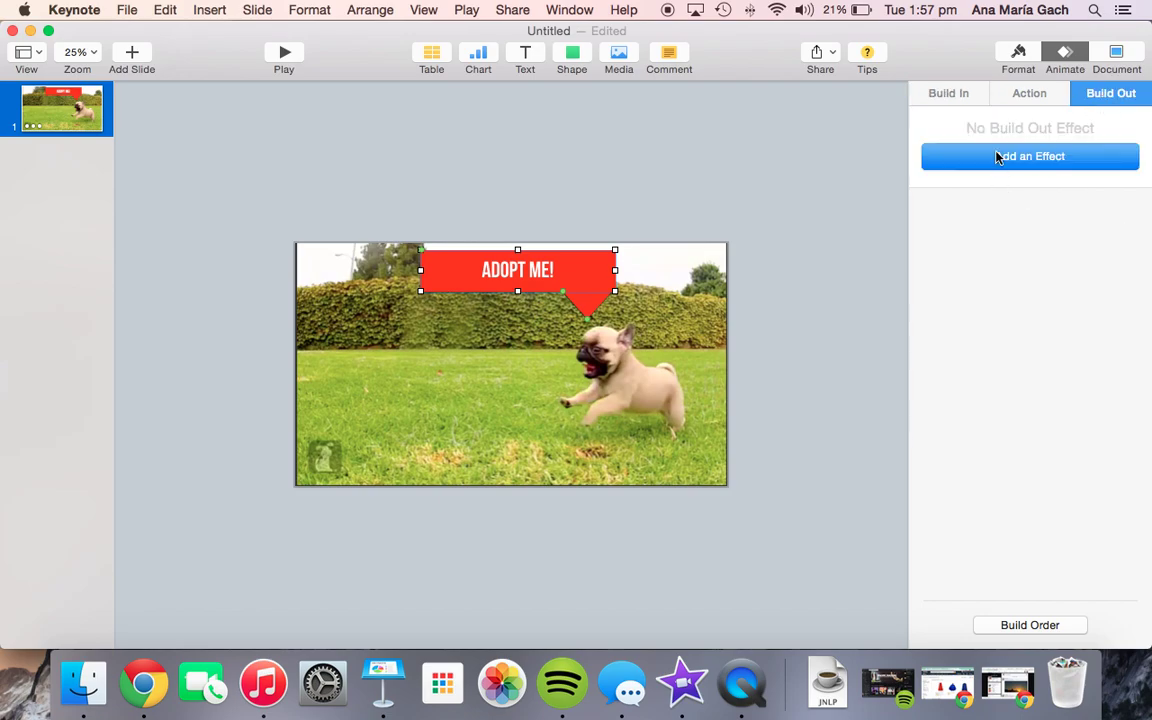
pyautogui.click(1044, 156)
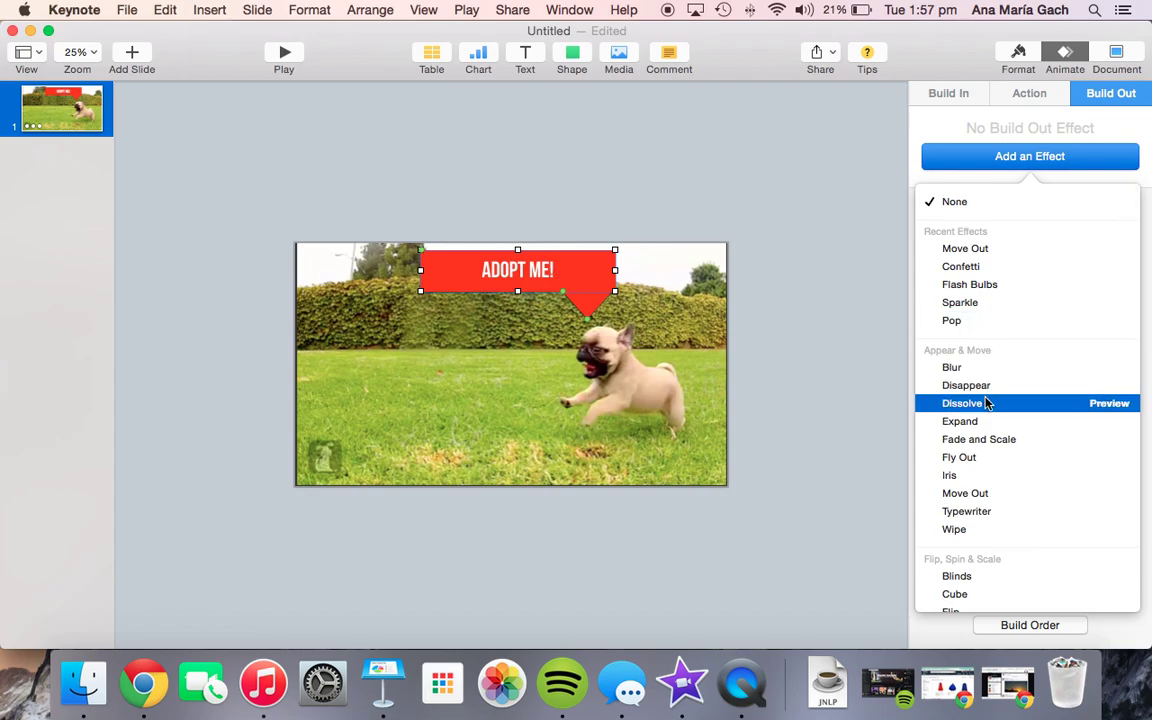
pyautogui.click(985, 403)
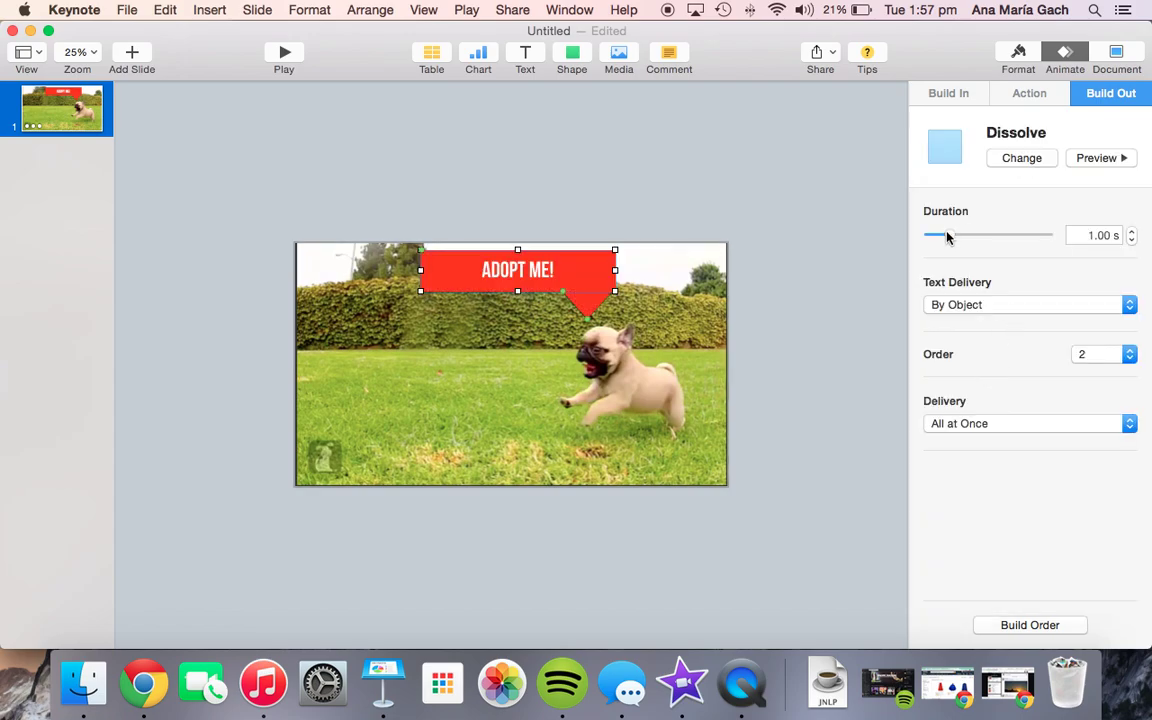
pyautogui.moveTo(947, 237); pyautogui.dragTo(938, 237)
pyautogui.click(1024, 158)
pyautogui.scroll(-5, 1015, 457)
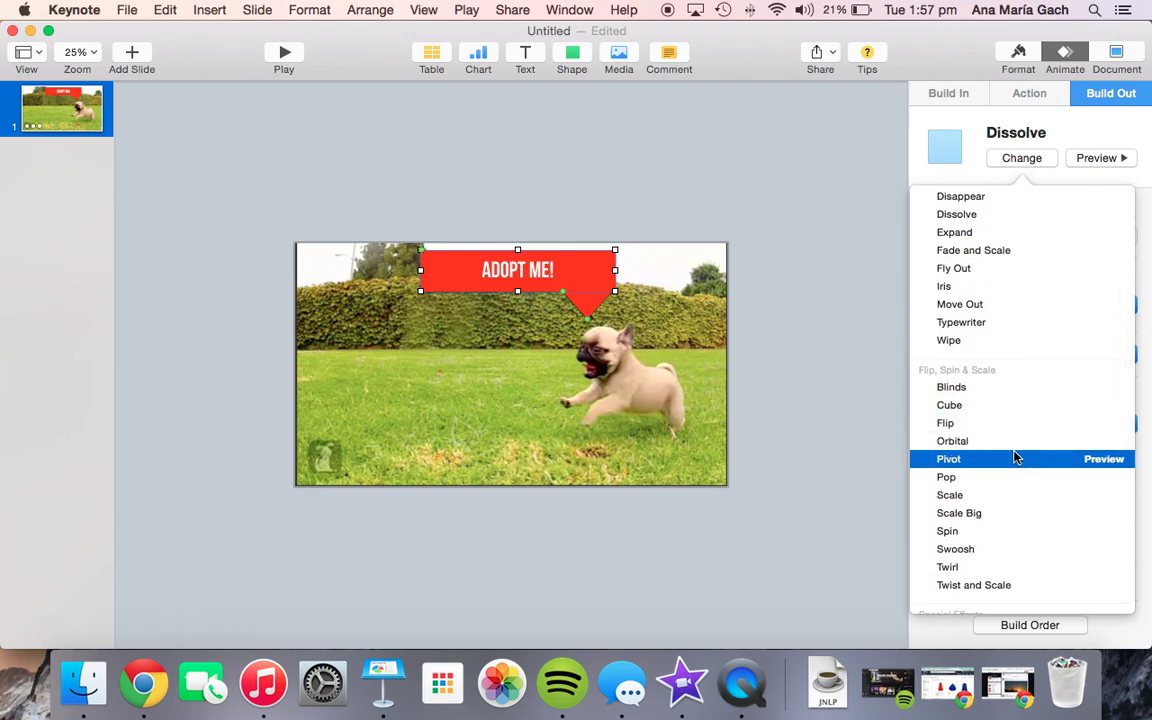
pyautogui.click(980, 513)
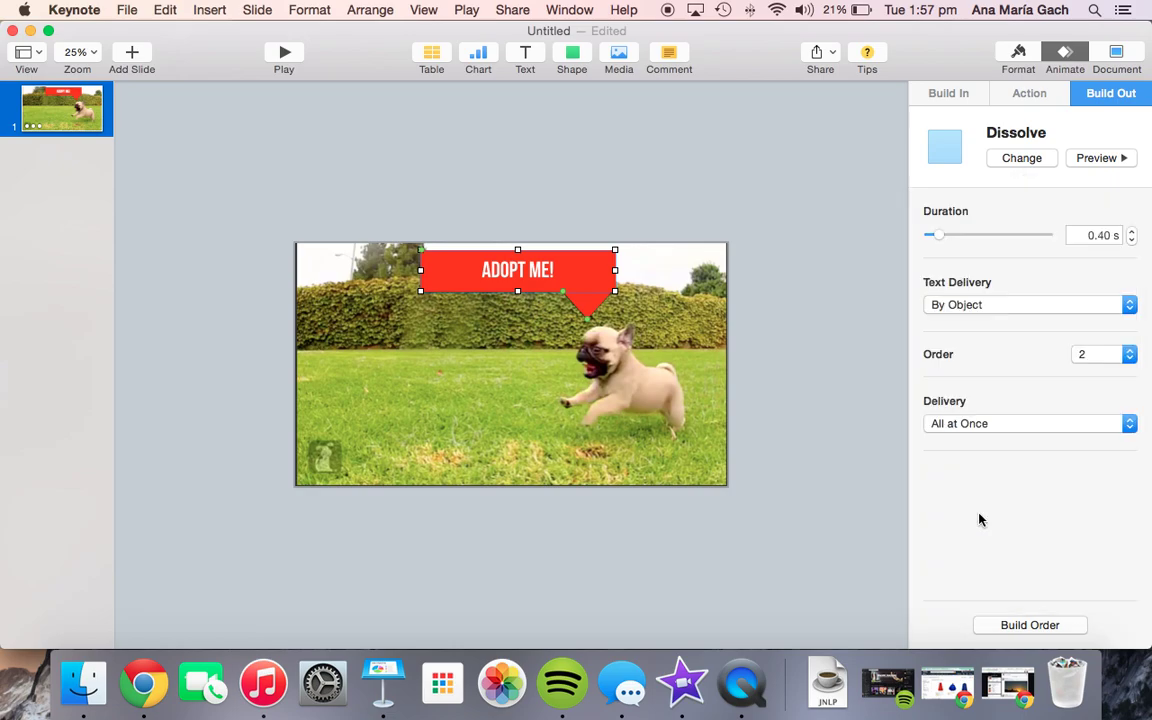
# Step: Try the Blink and Jiggle action effects on the banner, lengthening the Jiggle's duration and previewing it
pyautogui.click(1020, 93)
pyautogui.click(988, 164)
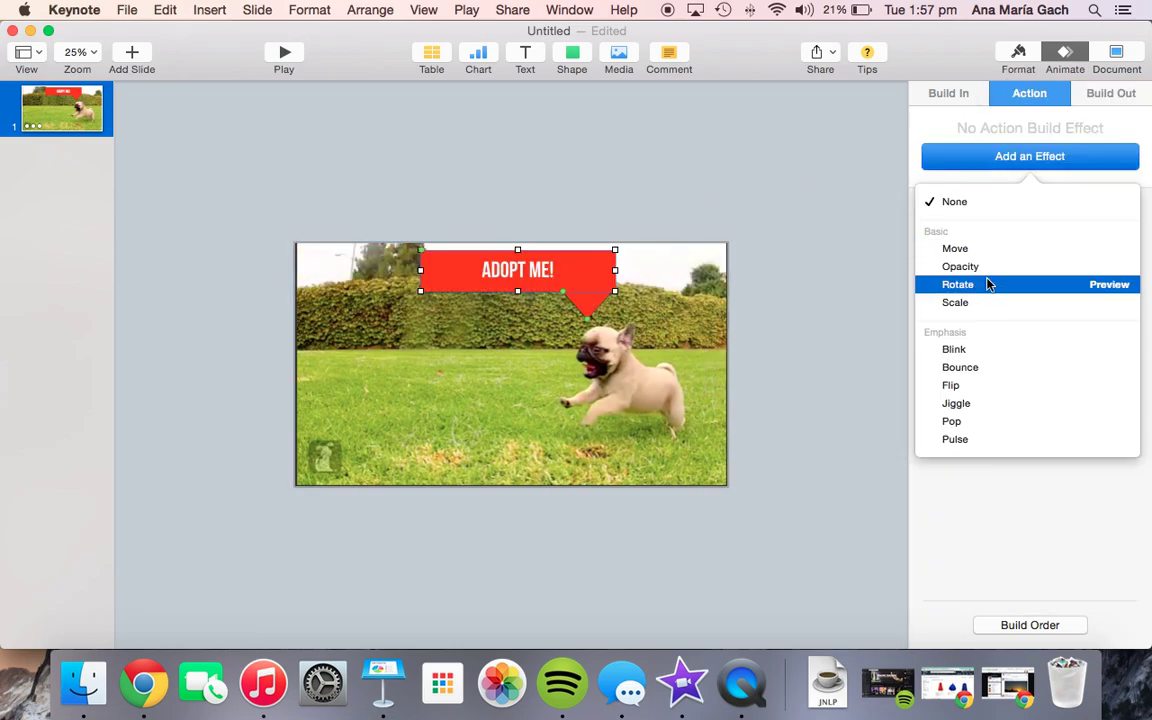
pyautogui.click(972, 352)
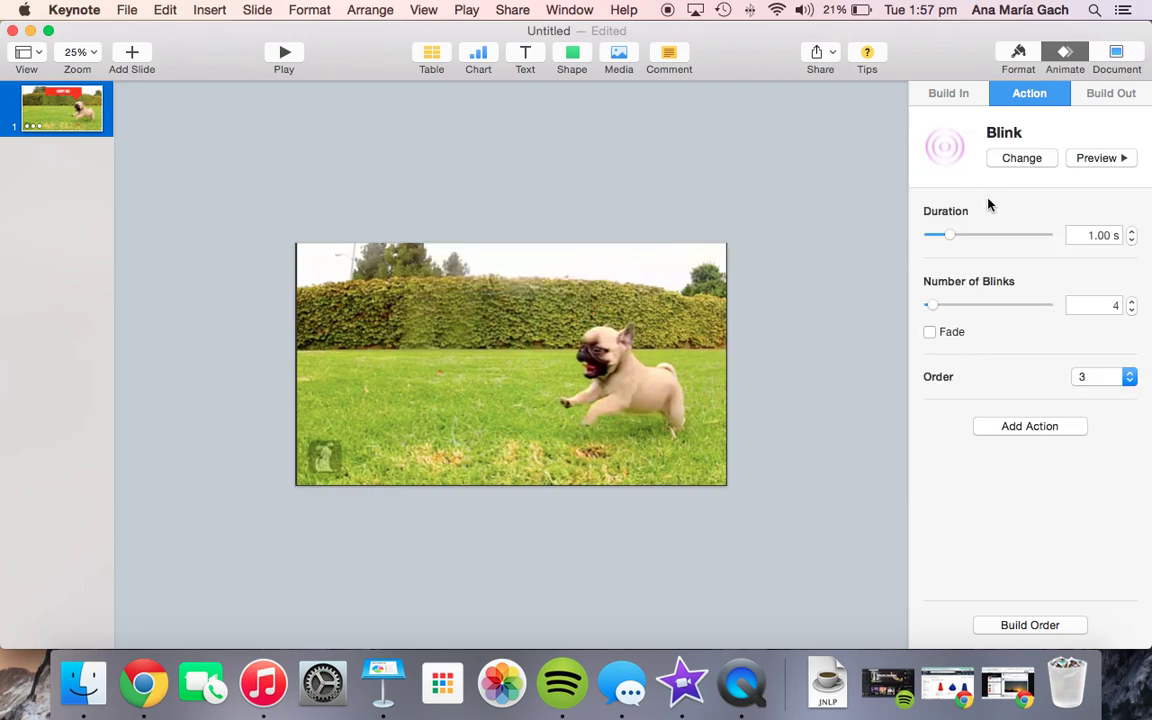
pyautogui.click(1017, 159)
pyautogui.click(1001, 405)
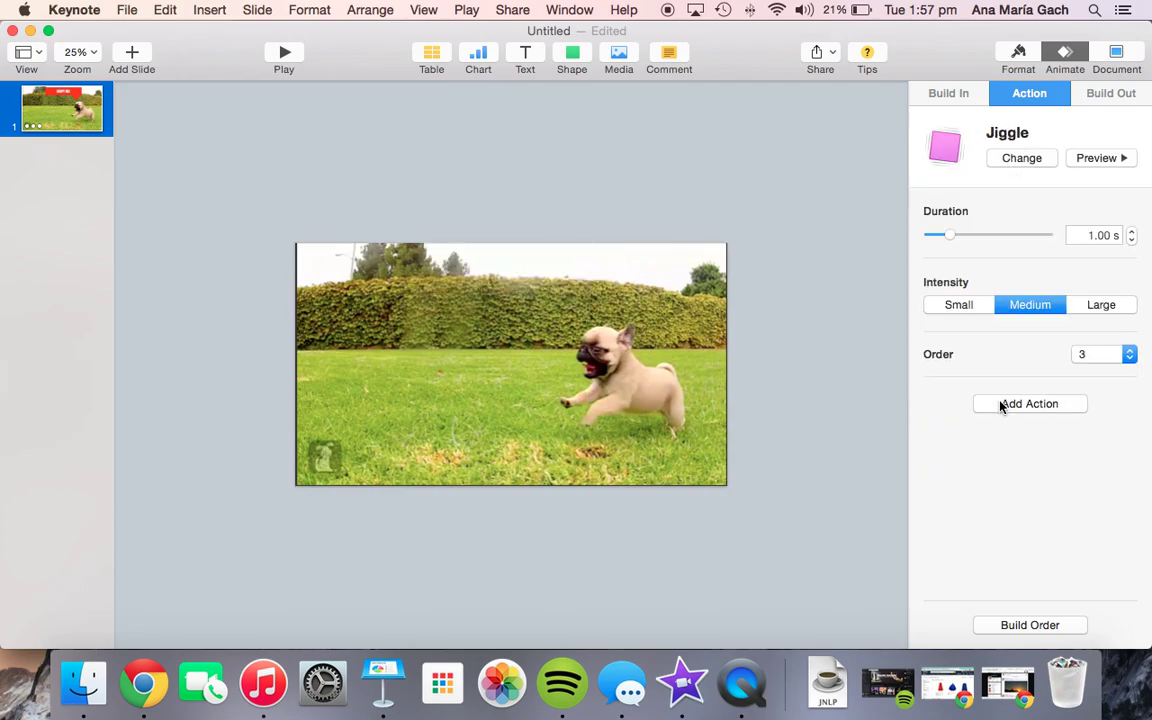
pyautogui.moveTo(947, 233); pyautogui.dragTo(982, 234)
pyautogui.click(1101, 166)
# Step: Delete the banner's Jiggle action from the build order
pyautogui.click(1010, 624)
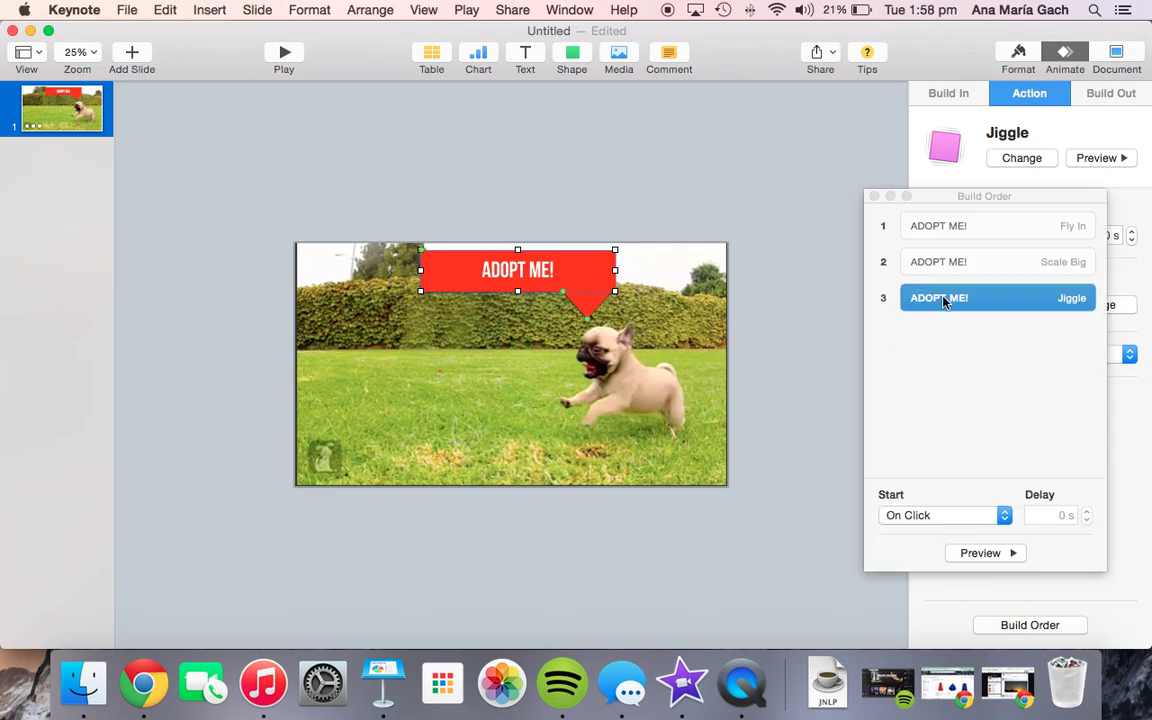
pyautogui.click(943, 302)
pyautogui.press('Delete')
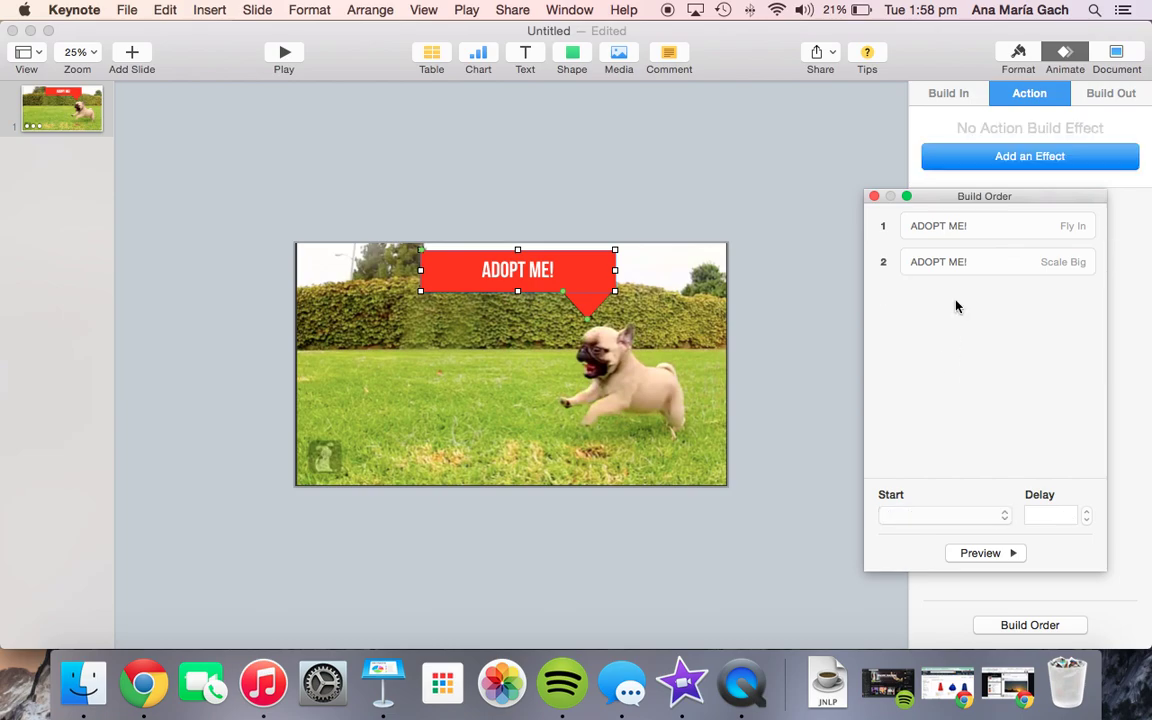
# Step: Review the order of the Fly In and Scale Big builds and the start options of Fly In
pyautogui.moveTo(951, 261)
pyautogui.mouseDown()
pyautogui.moveTo(942, 207)
pyautogui.moveTo(956, 265)
pyautogui.mouseUp()
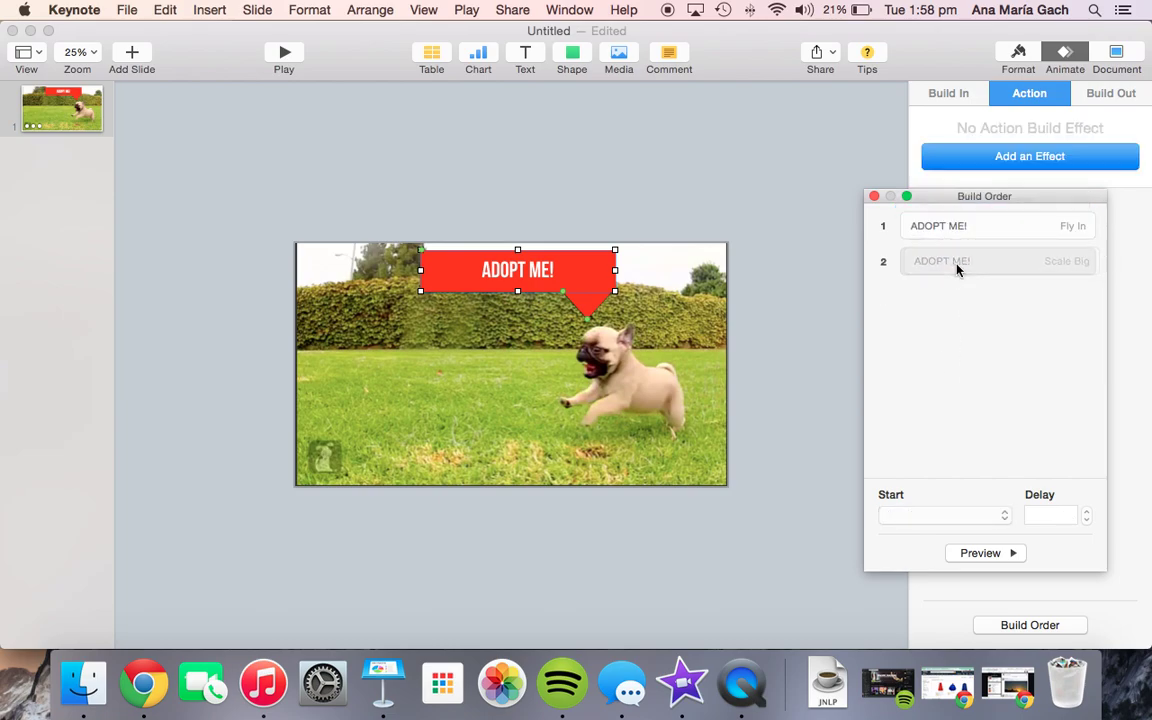
pyautogui.click(957, 265)
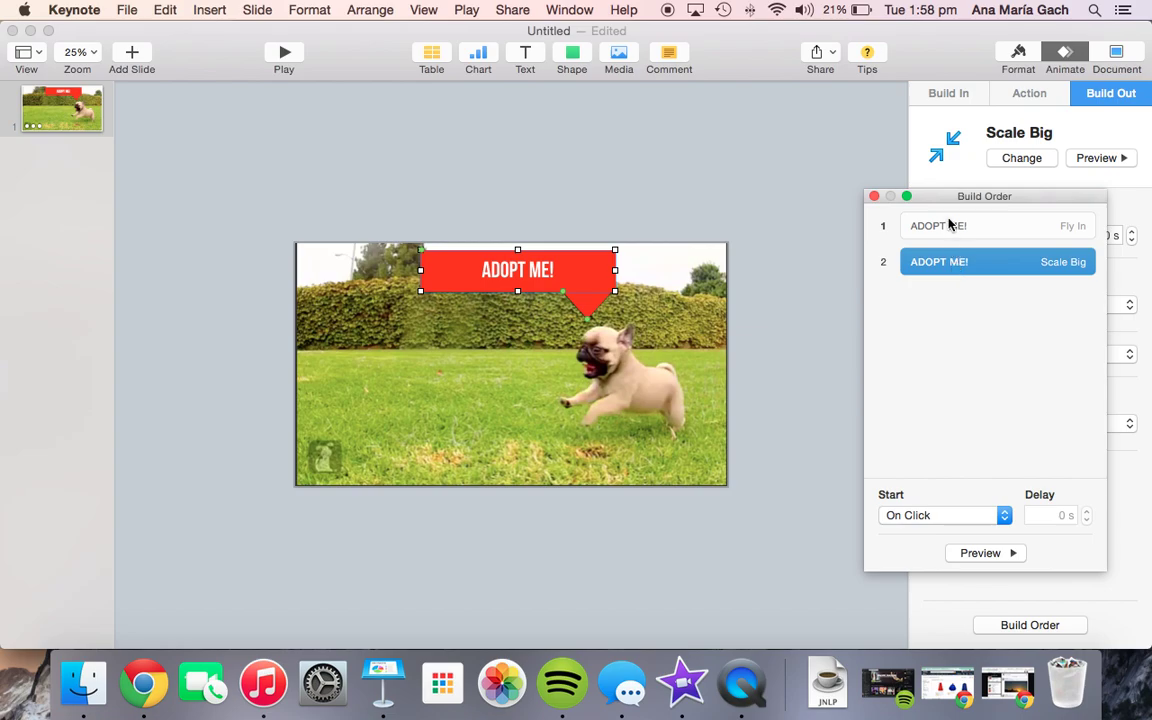
pyautogui.click(951, 225)
pyautogui.click(950, 515)
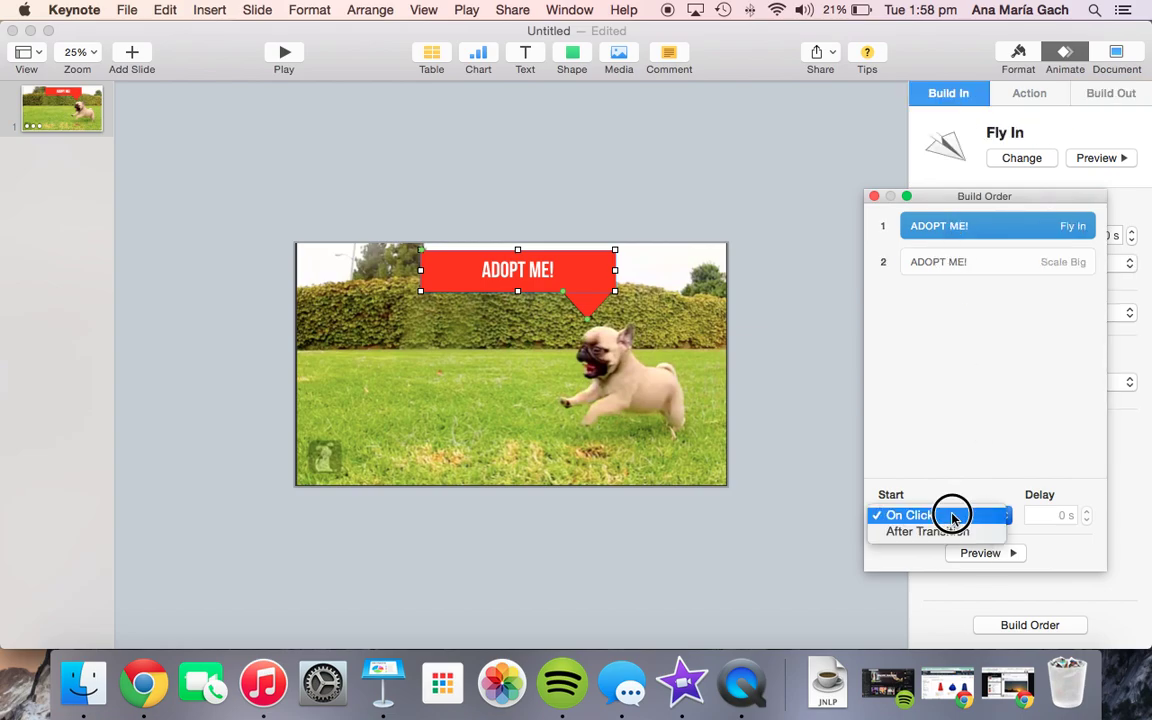
pyautogui.click(935, 407)
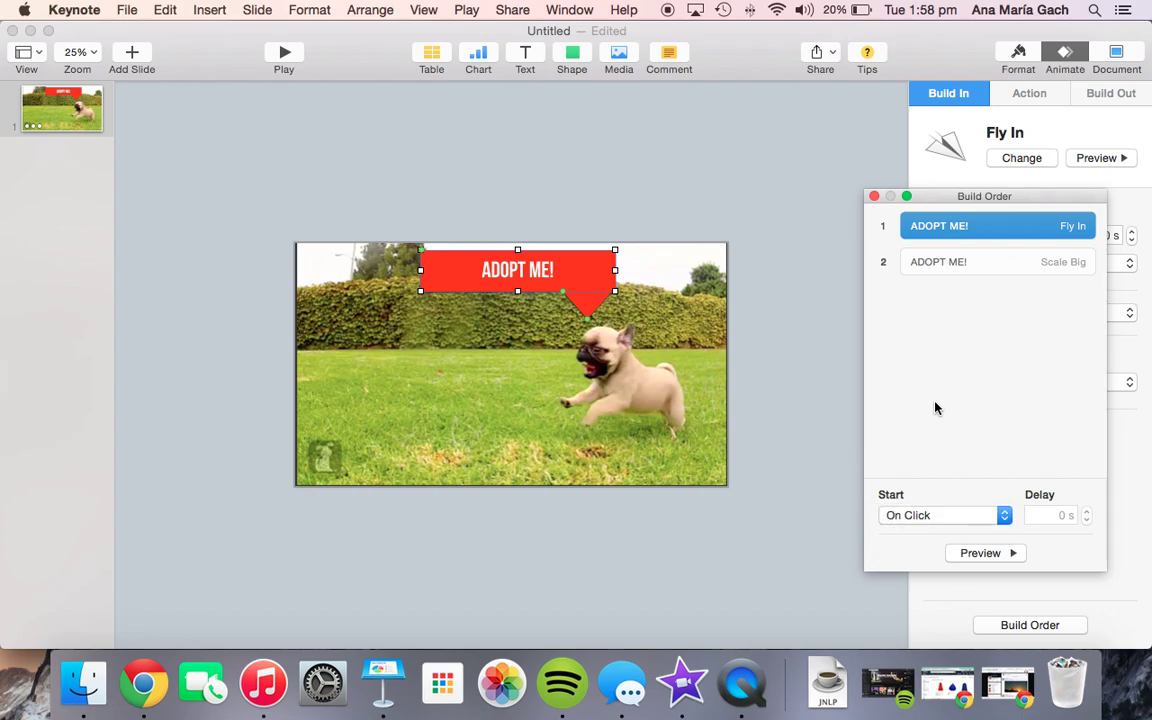
pyautogui.click(874, 197)
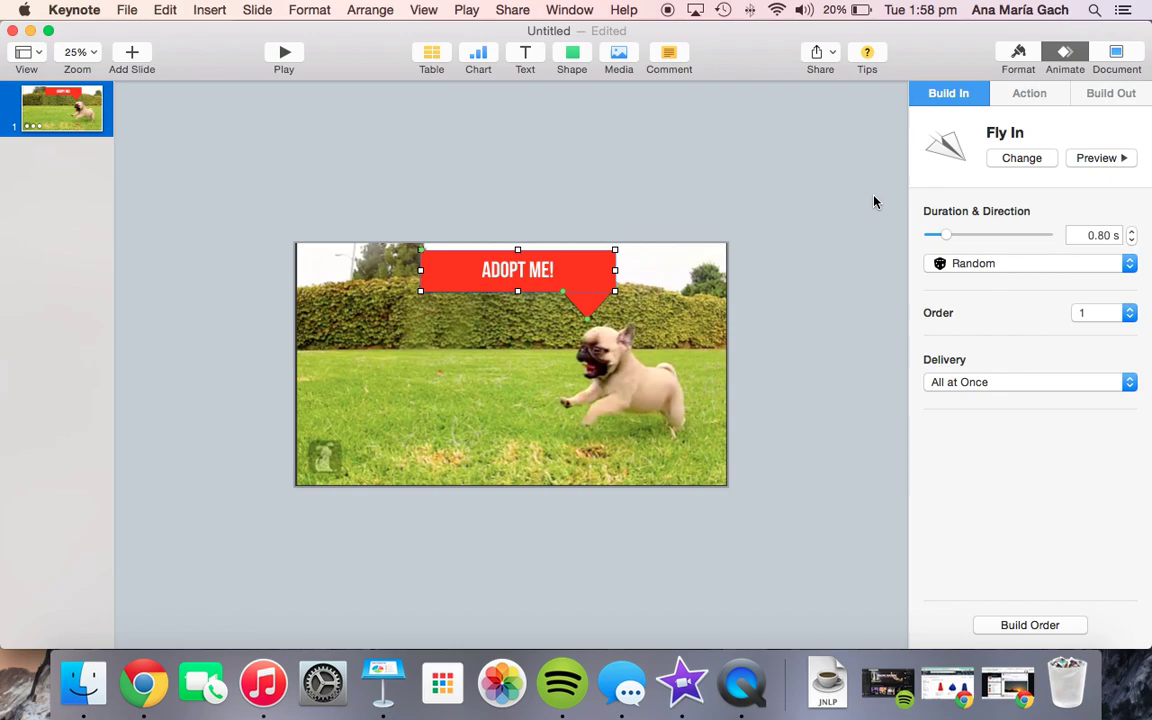
# Step: Delete the puppy reference image so only the banner remains on the green background
pyautogui.click(742, 192)
pyautogui.click(689, 403)
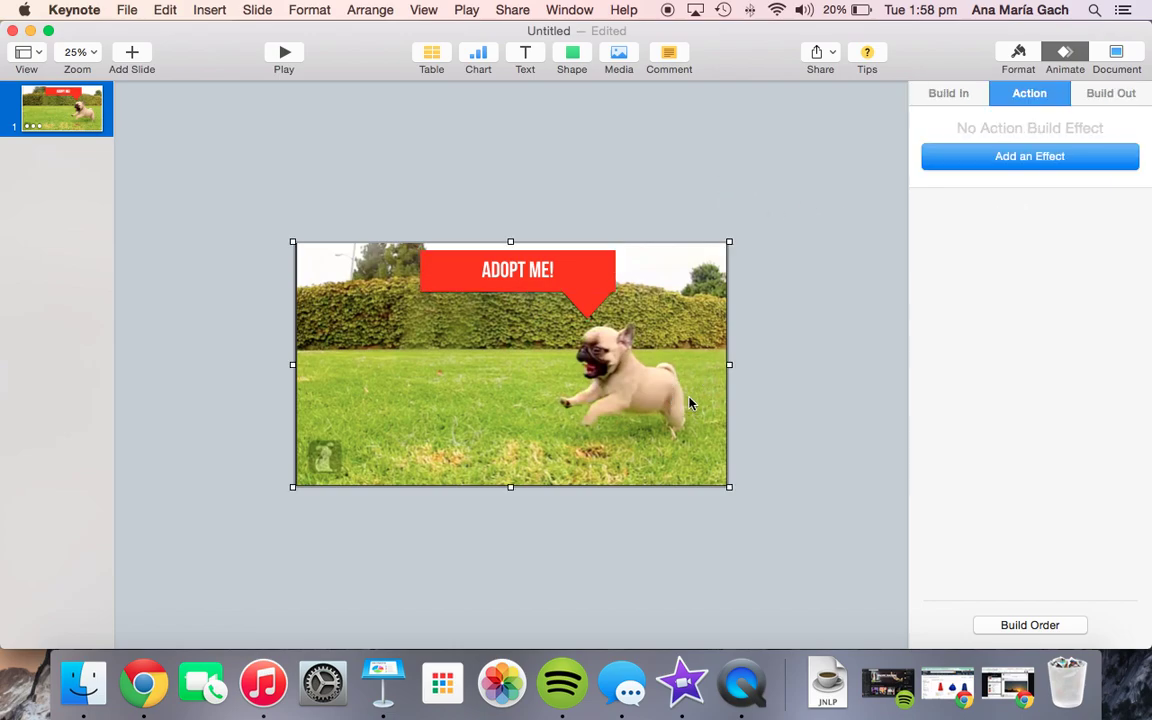
pyautogui.press('Delete')
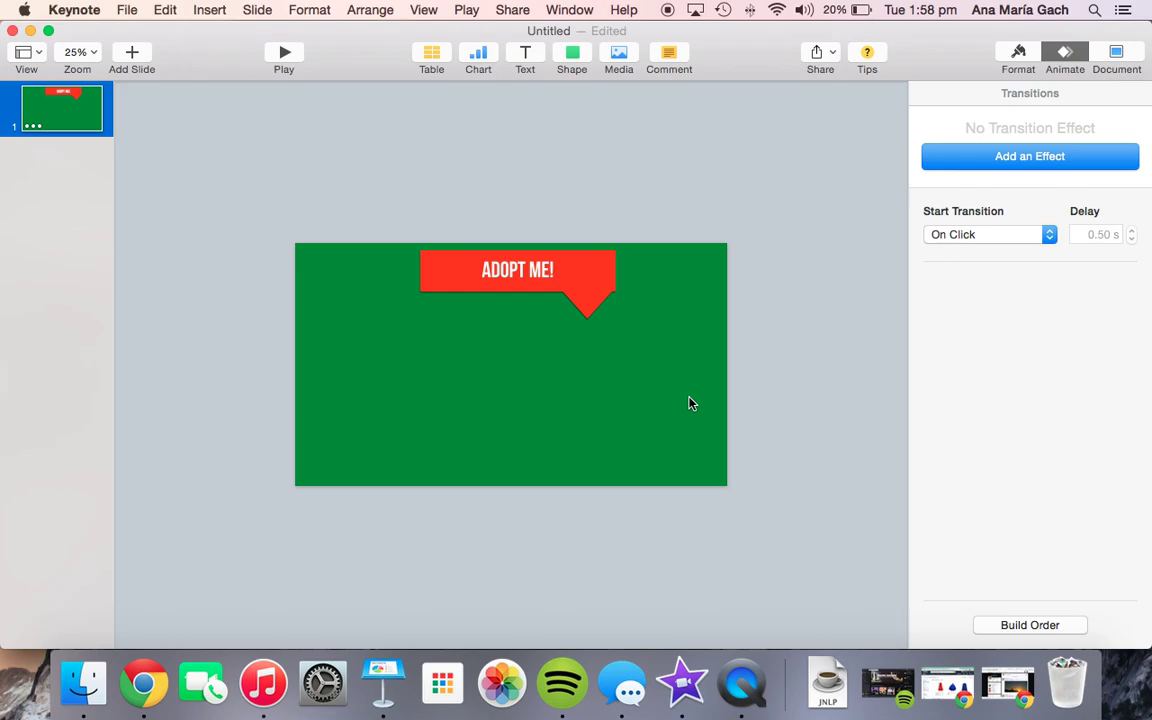
# Step: Export the presentation to the Desktop as a self-playing 720p QuickTime movie named GRAPHIC 2
pyautogui.click(127, 10)
pyautogui.moveTo(193, 196)
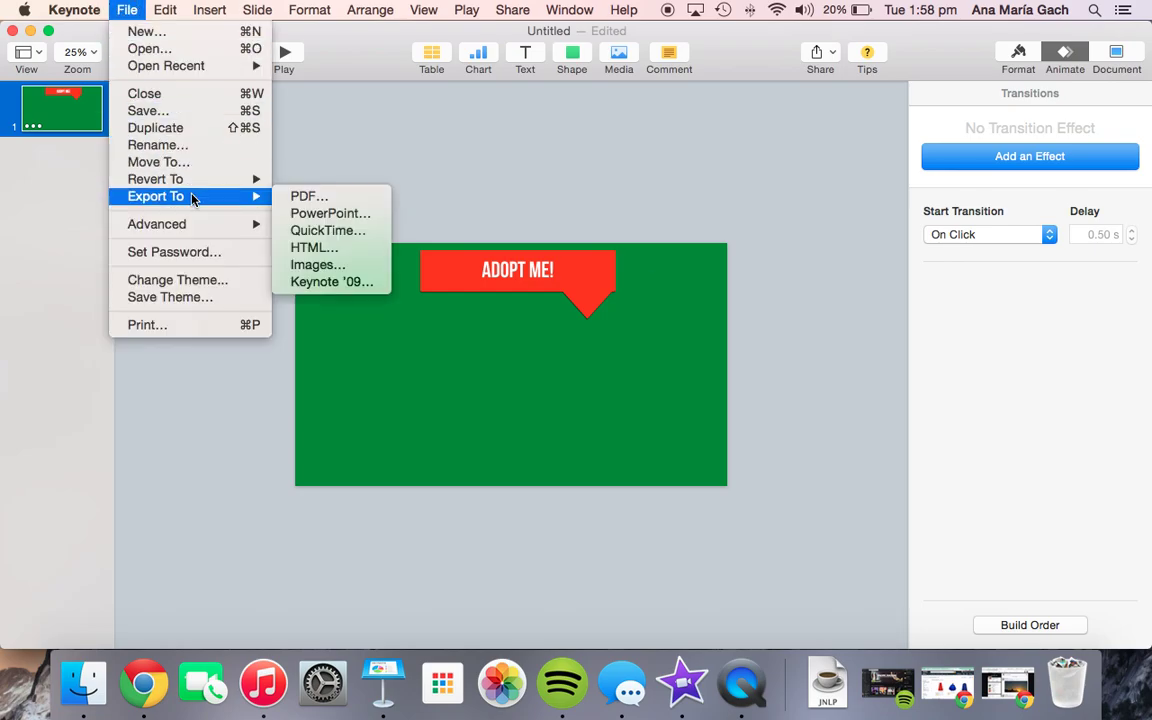
pyautogui.click(320, 232)
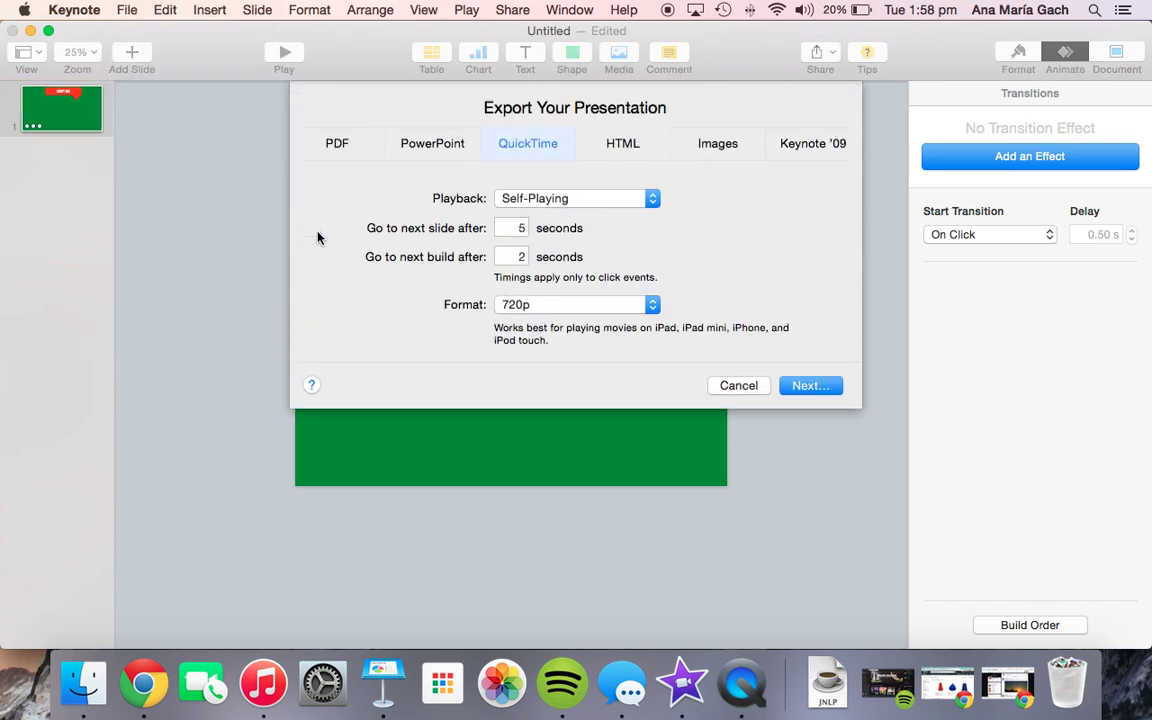
pyautogui.doubleClick(520, 228)
pyautogui.doubleClick(519, 257)
pyautogui.click(810, 387)
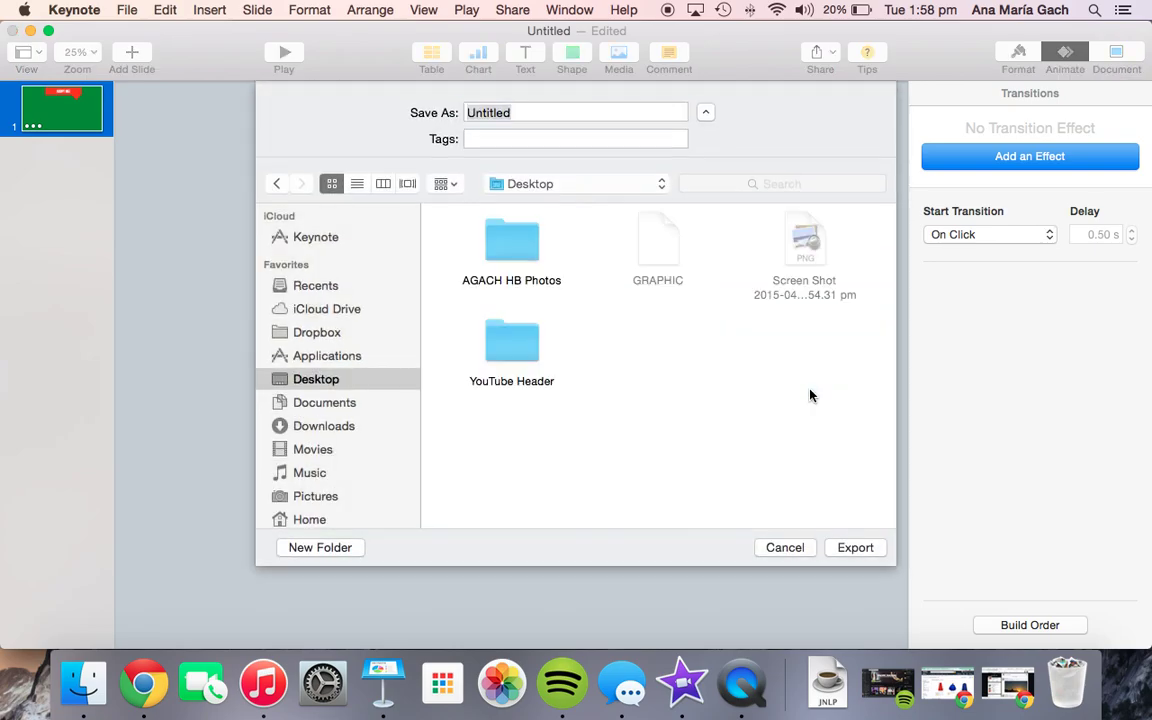
pyautogui.write('GRA')
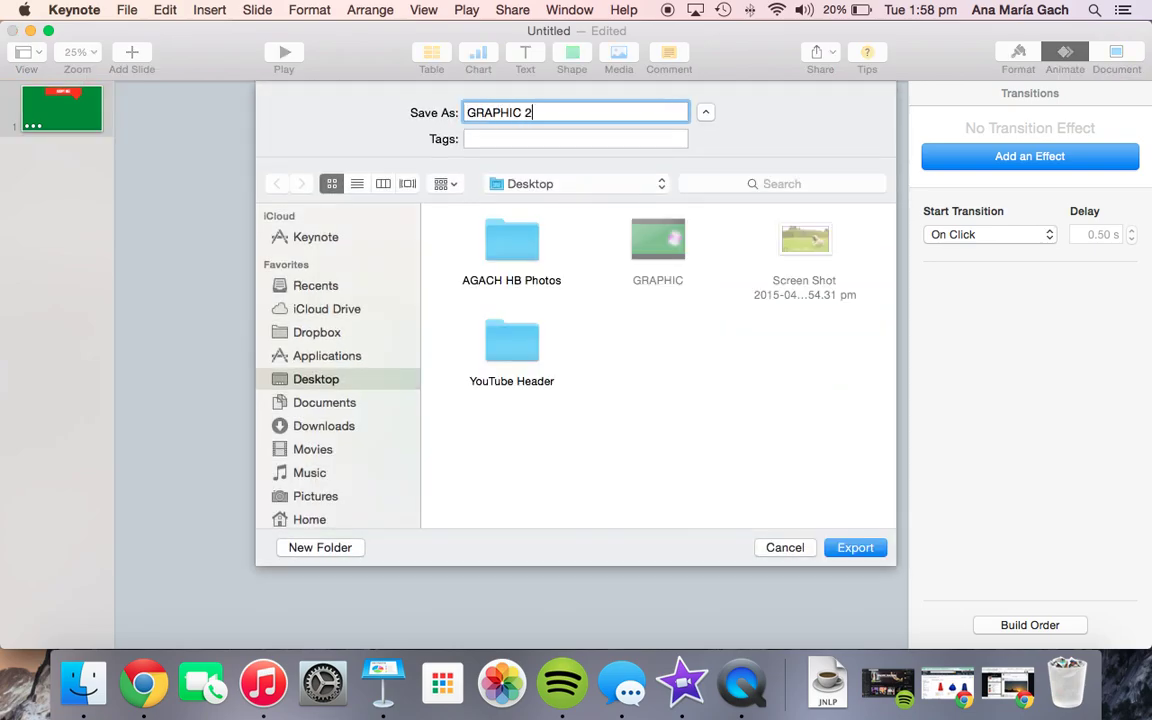
pyautogui.write('PHIC 2')
pyautogui.press('Return')
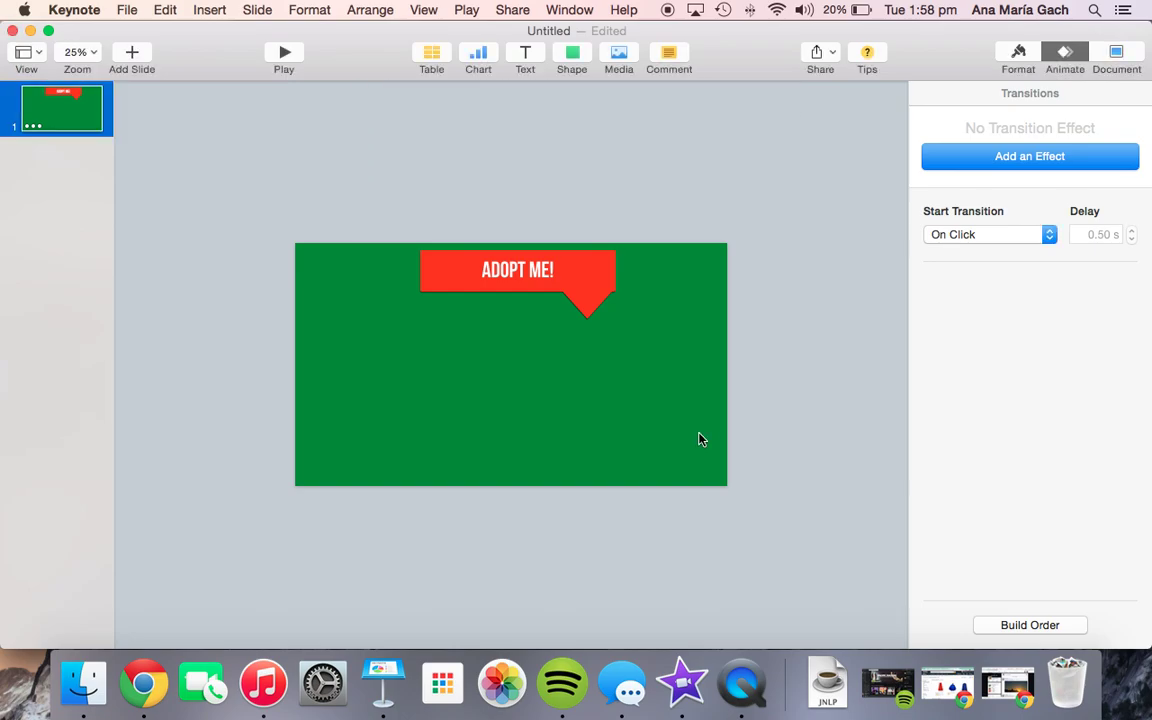
# Step: Switch to iMovie and import the GRAPHIC 2 movie from the Desktop into the Imovie fun event
pyautogui.click(693, 690)
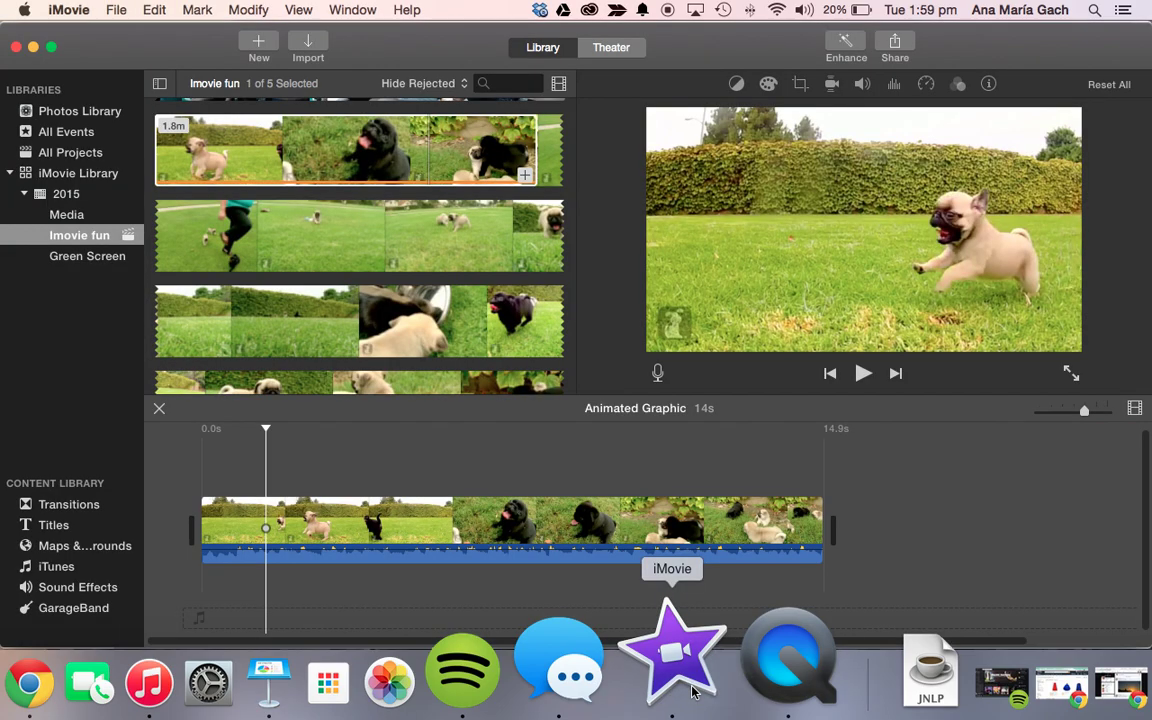
pyautogui.click(308, 47)
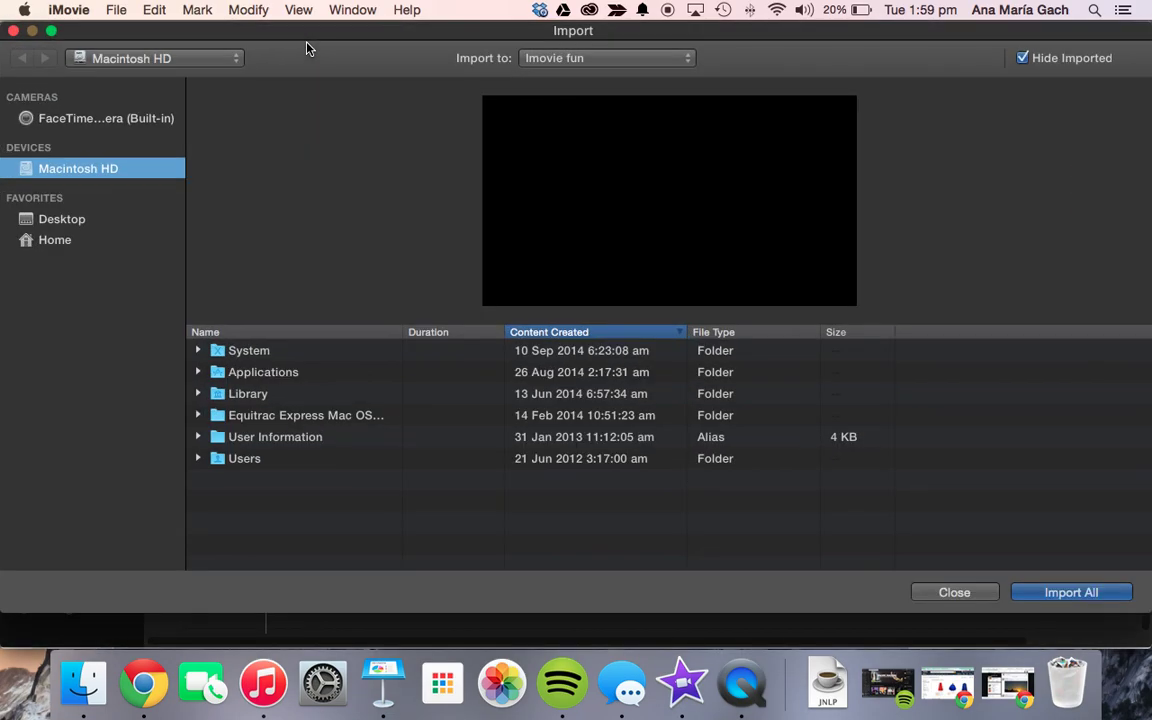
pyautogui.click(62, 221)
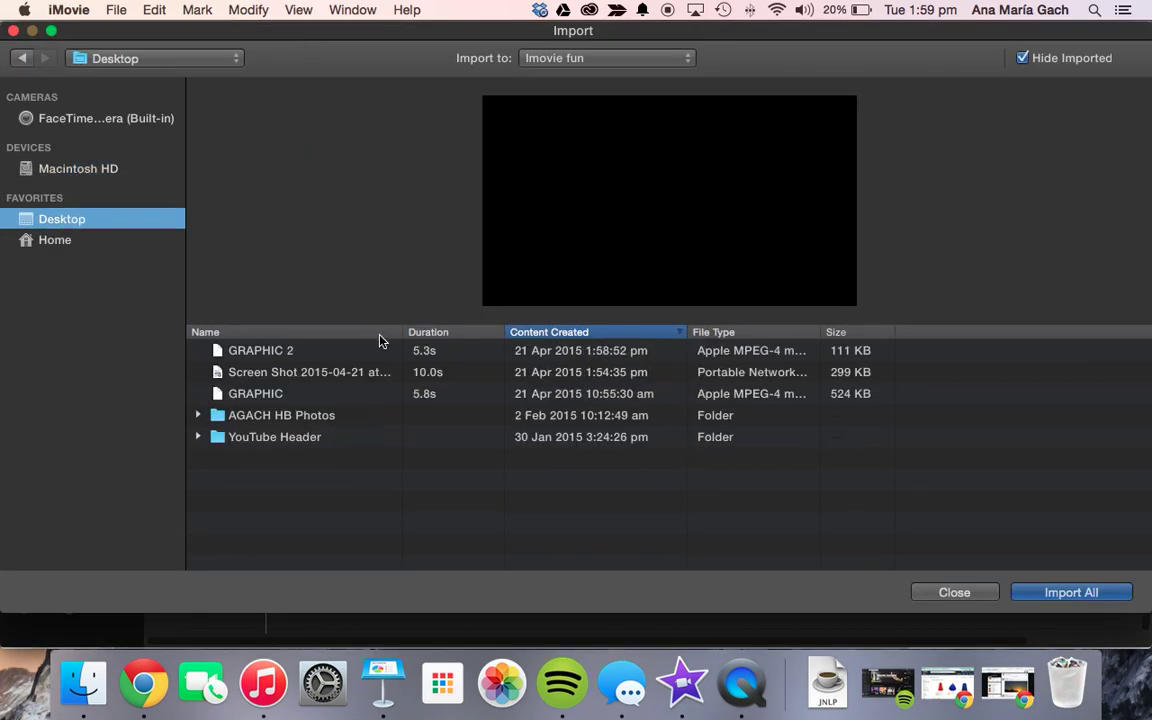
pyautogui.click(308, 352)
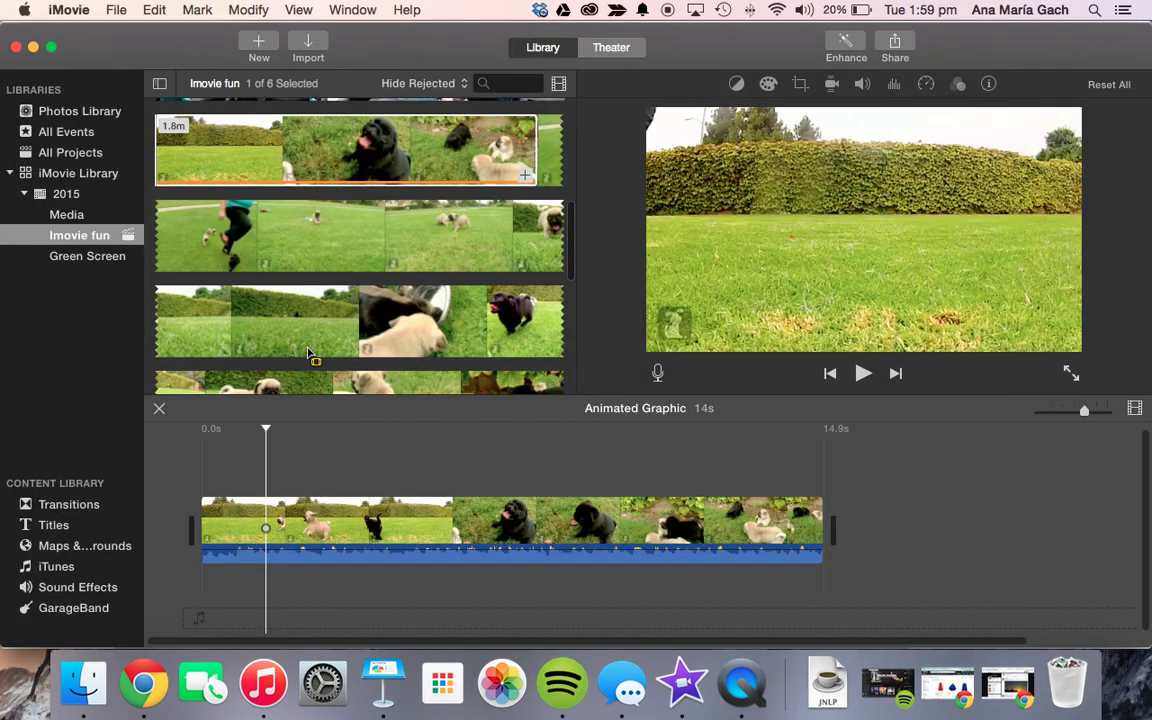
# Step: Place a segment of about 2.1 s from the GRAPHIC 2 clip above the first puppy clip in the timeline
pyautogui.scroll(-5, 308, 352)
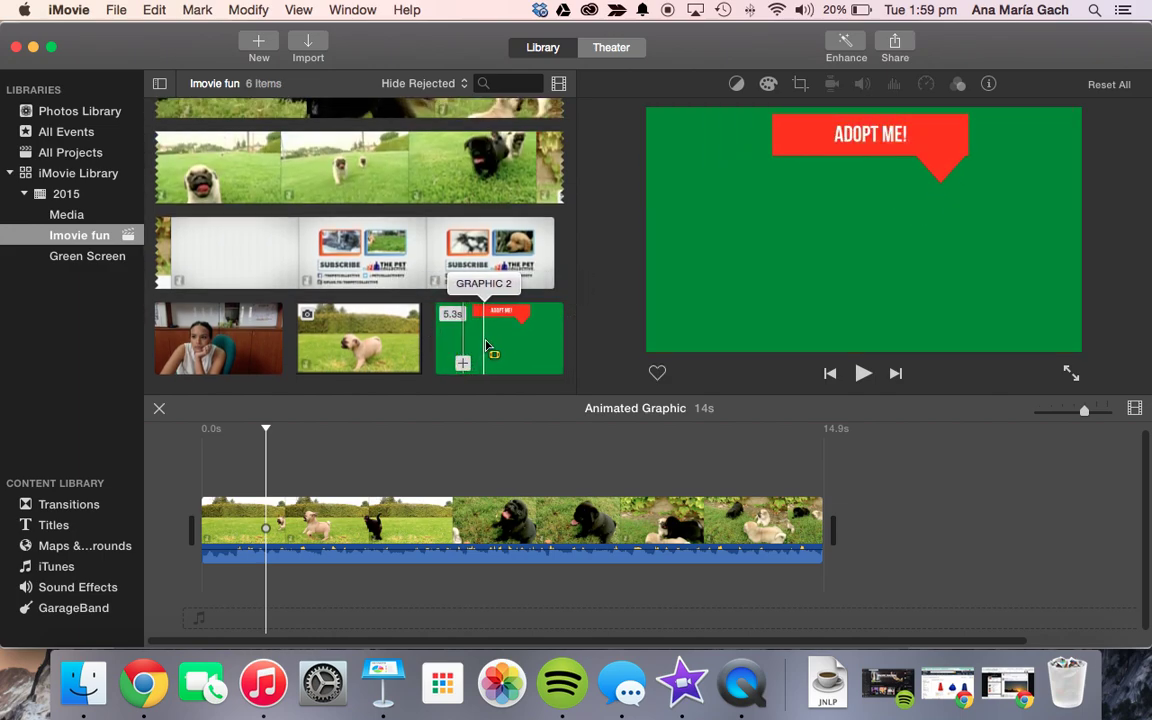
pyautogui.moveTo(463, 345); pyautogui.dragTo(271, 456)
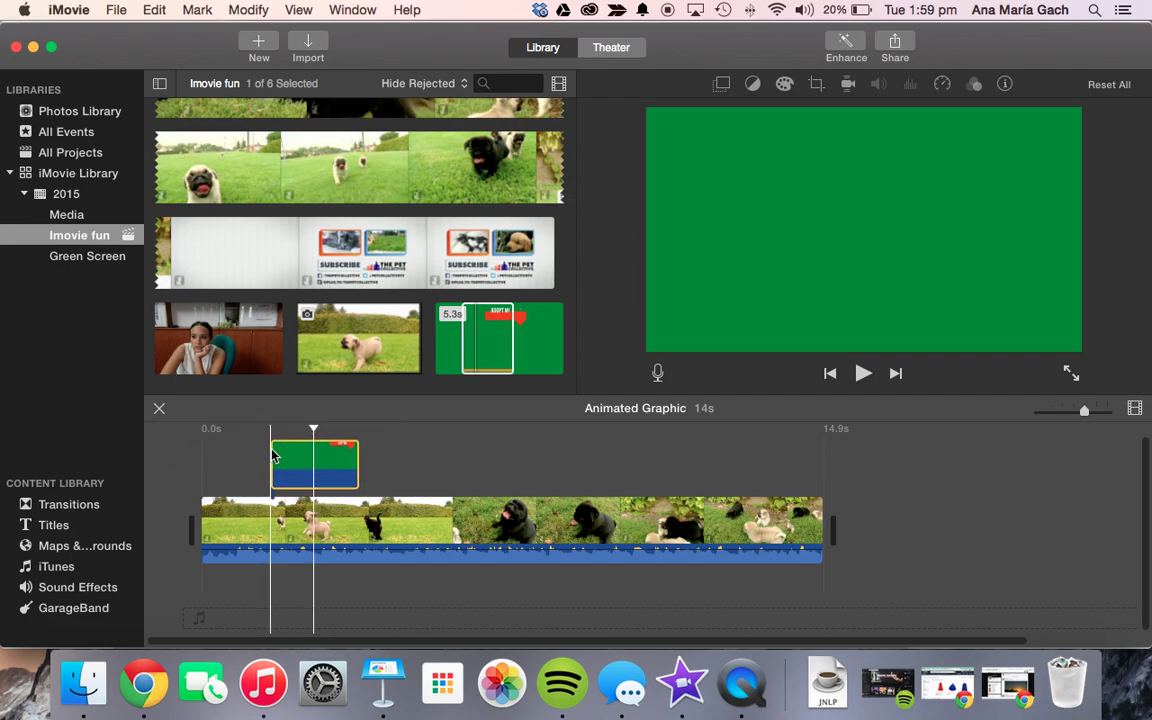
# Step: Set the callout clip's video overlay mode to Green/Blue Screen
pyautogui.click(325, 458)
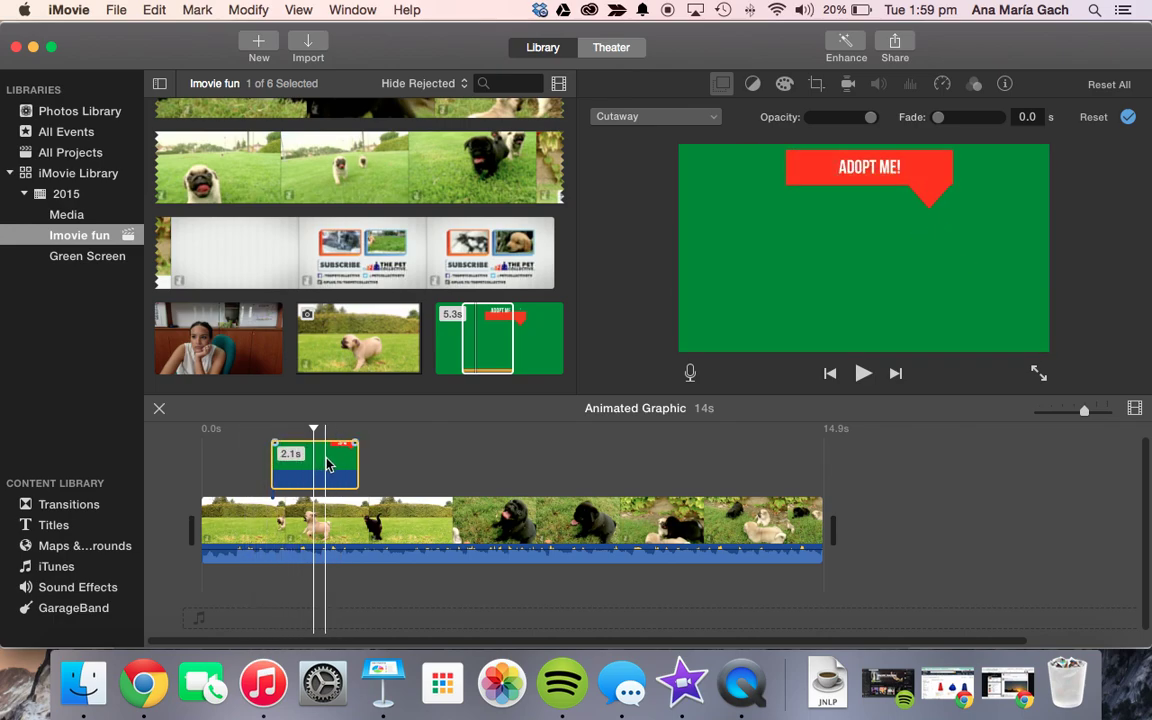
pyautogui.click(729, 85)
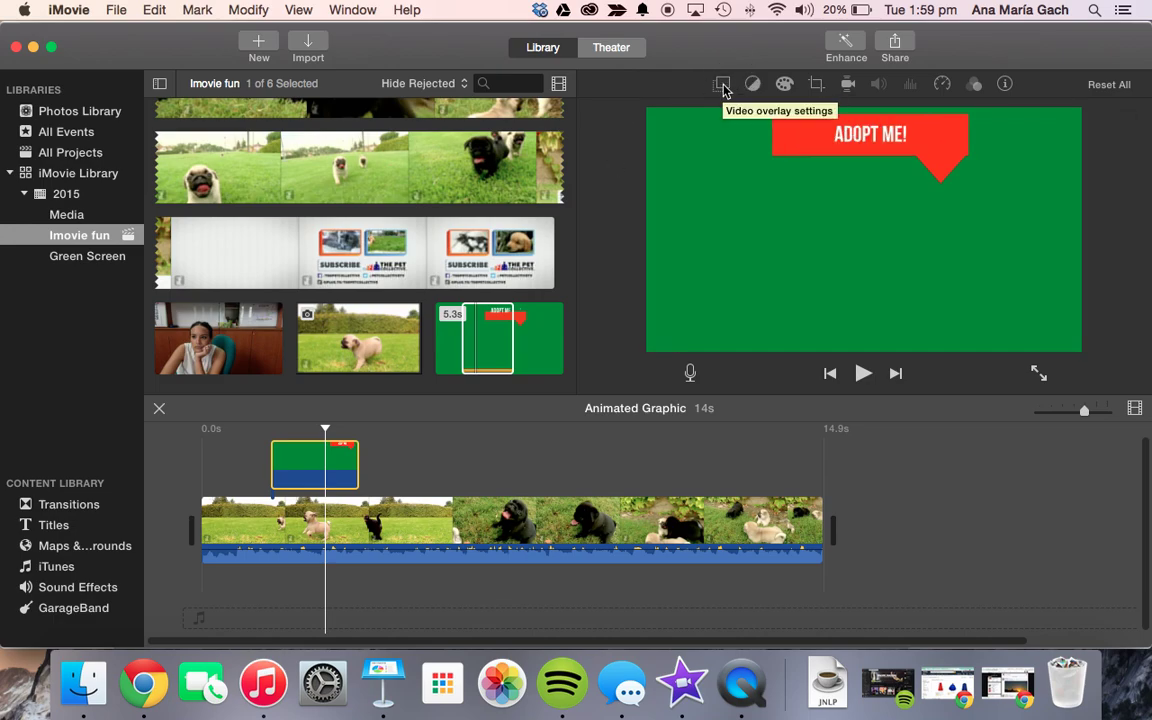
pyautogui.click(724, 87)
pyautogui.click(689, 117)
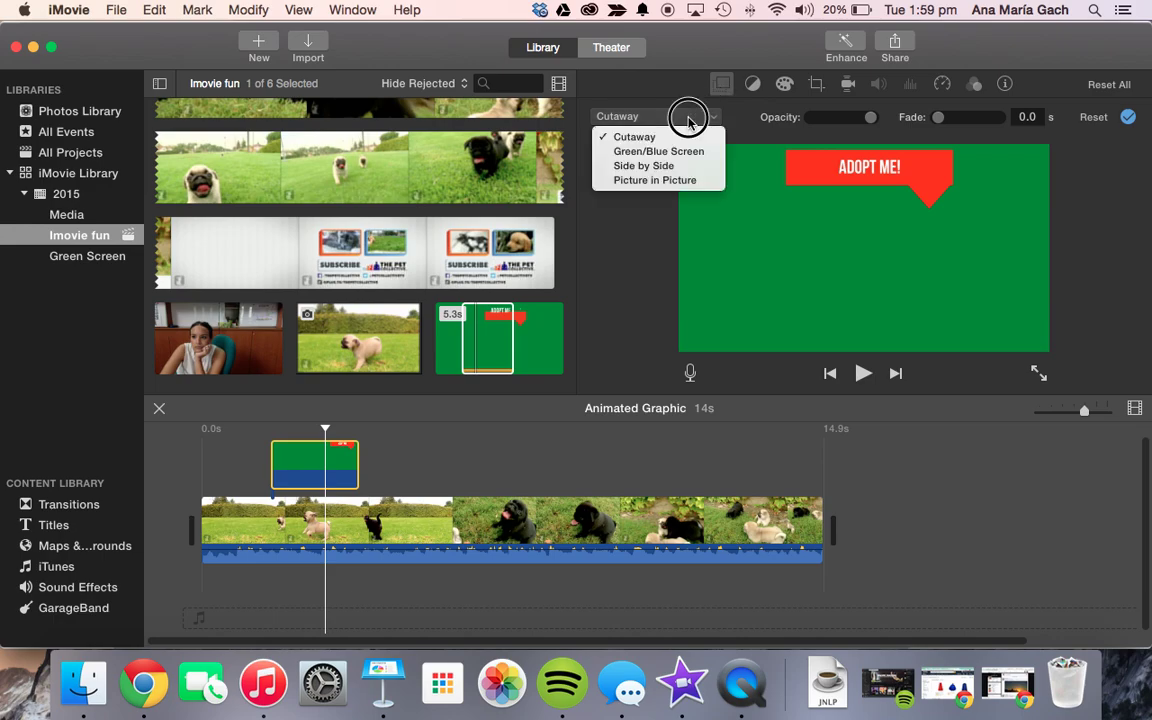
pyautogui.click(680, 155)
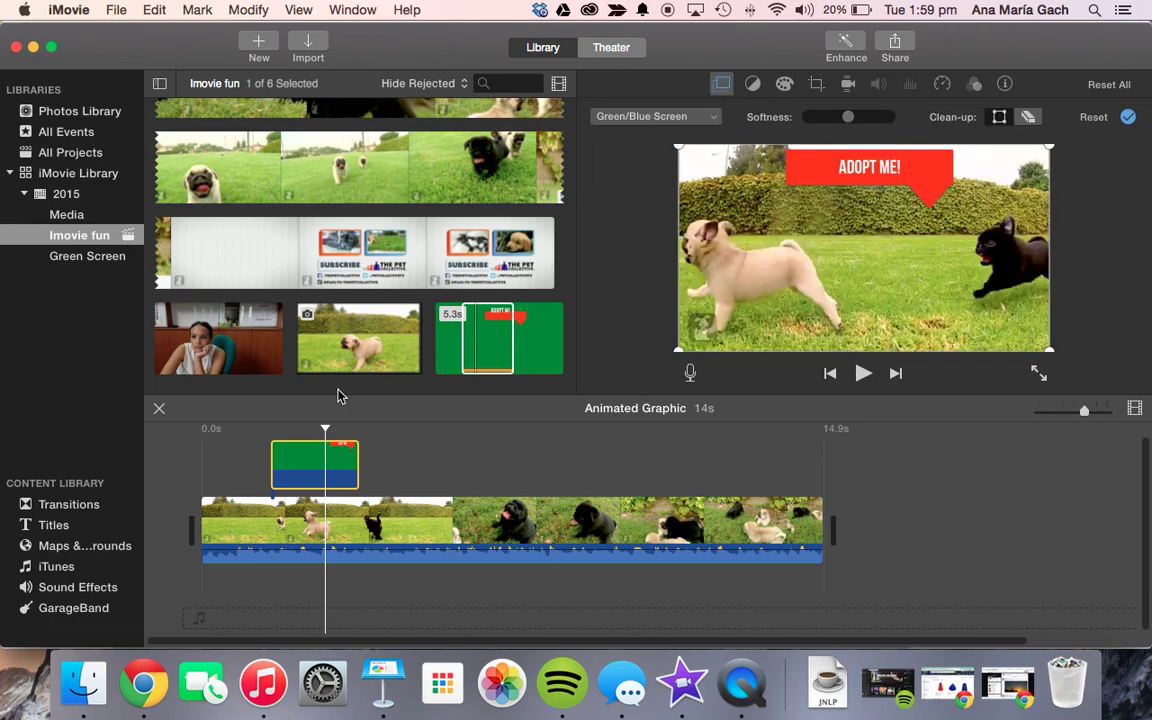
# Step: Play the timeline from just before the callout clip through its end, raising the sound volume
pyautogui.click(233, 455)
pyautogui.press('space')
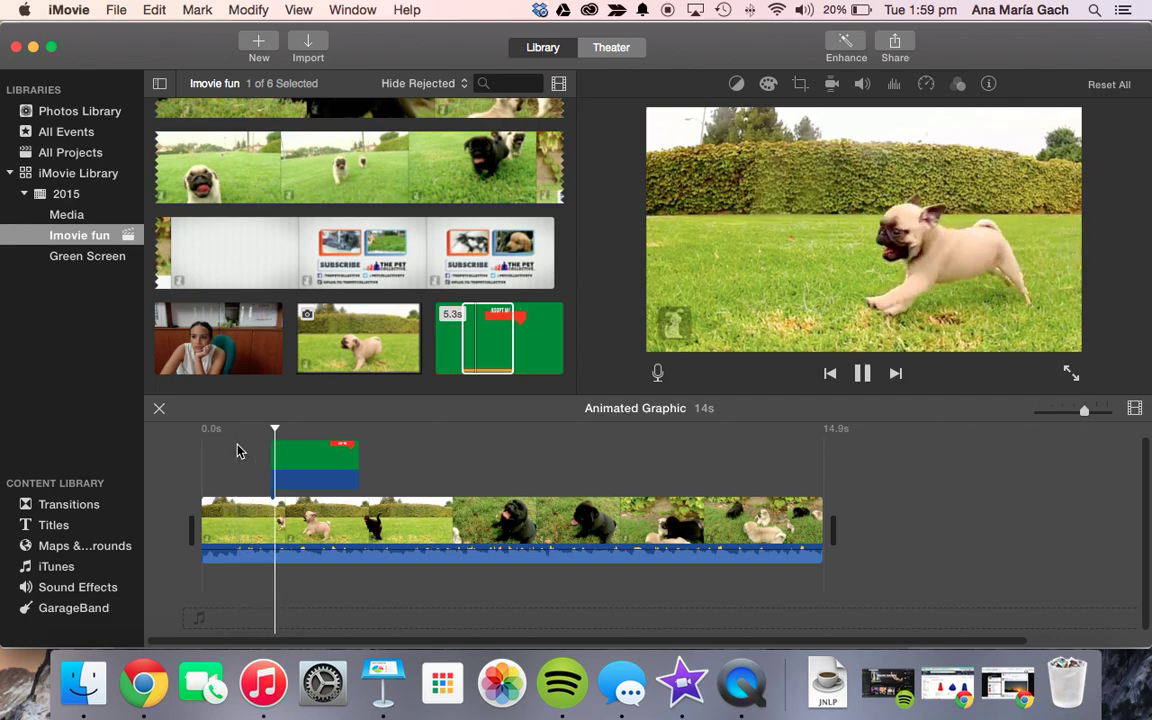
pyautogui.press('XF86AudioRaiseVolume')
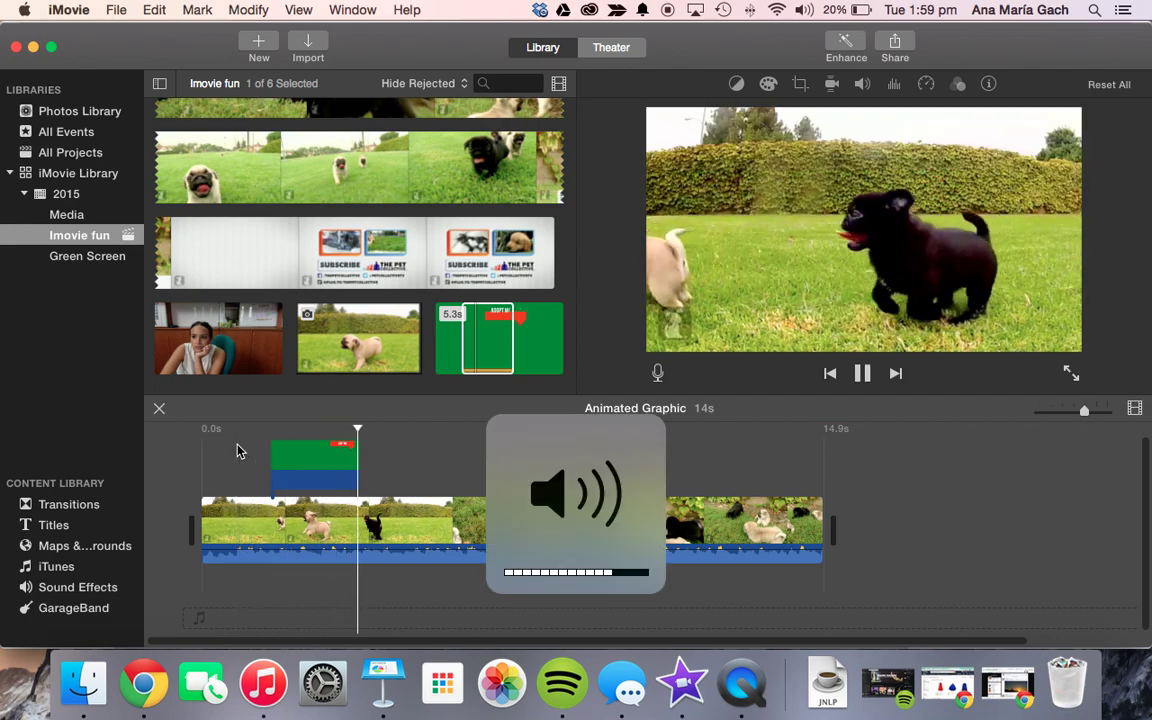
pyautogui.press('space')
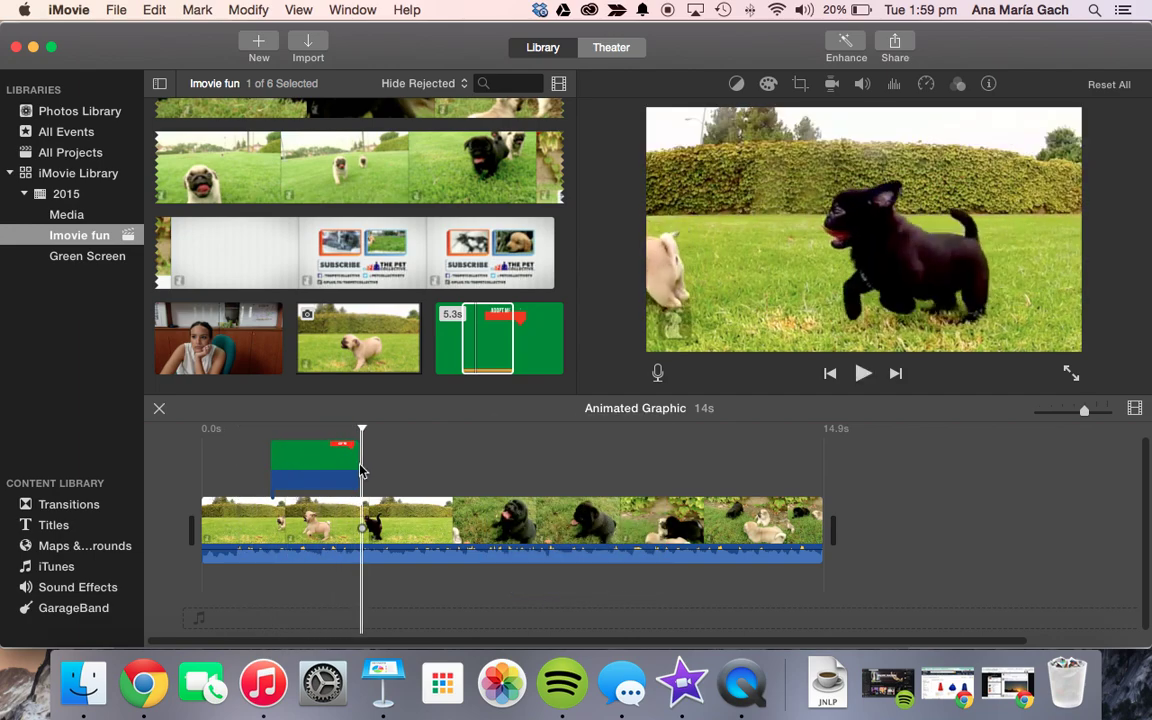
# Step: Move the callout clip slightly later above the puppy footage in the timeline
pyautogui.click(325, 465)
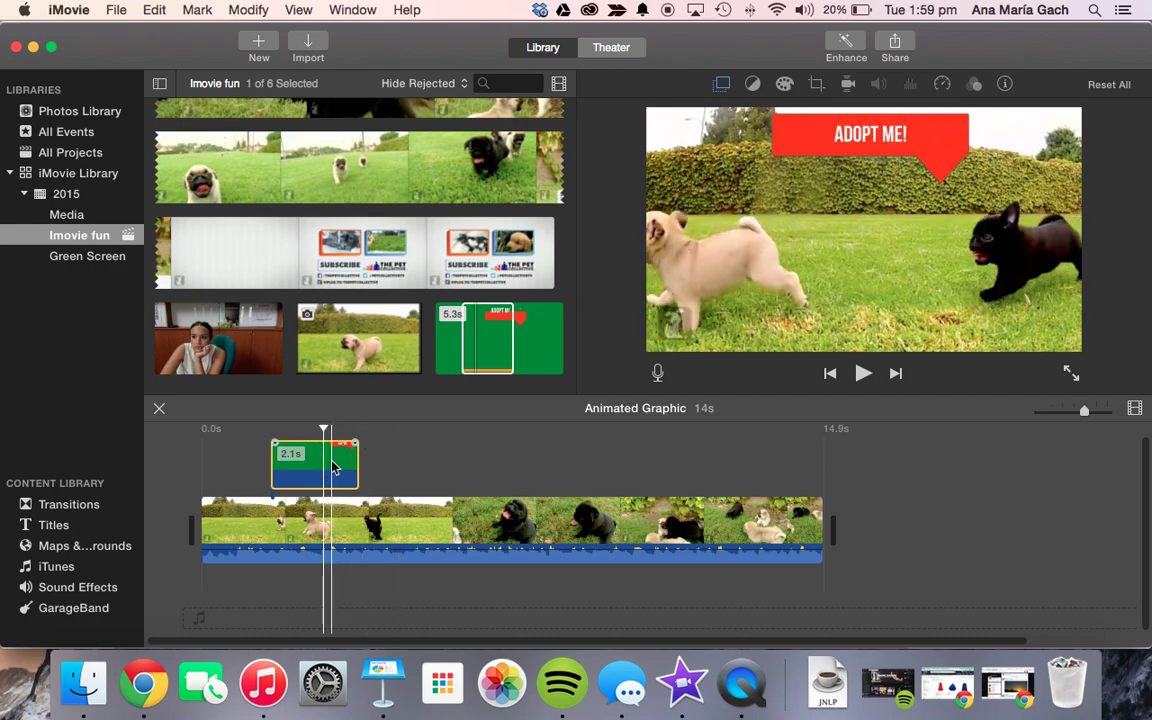
pyautogui.click(332, 466)
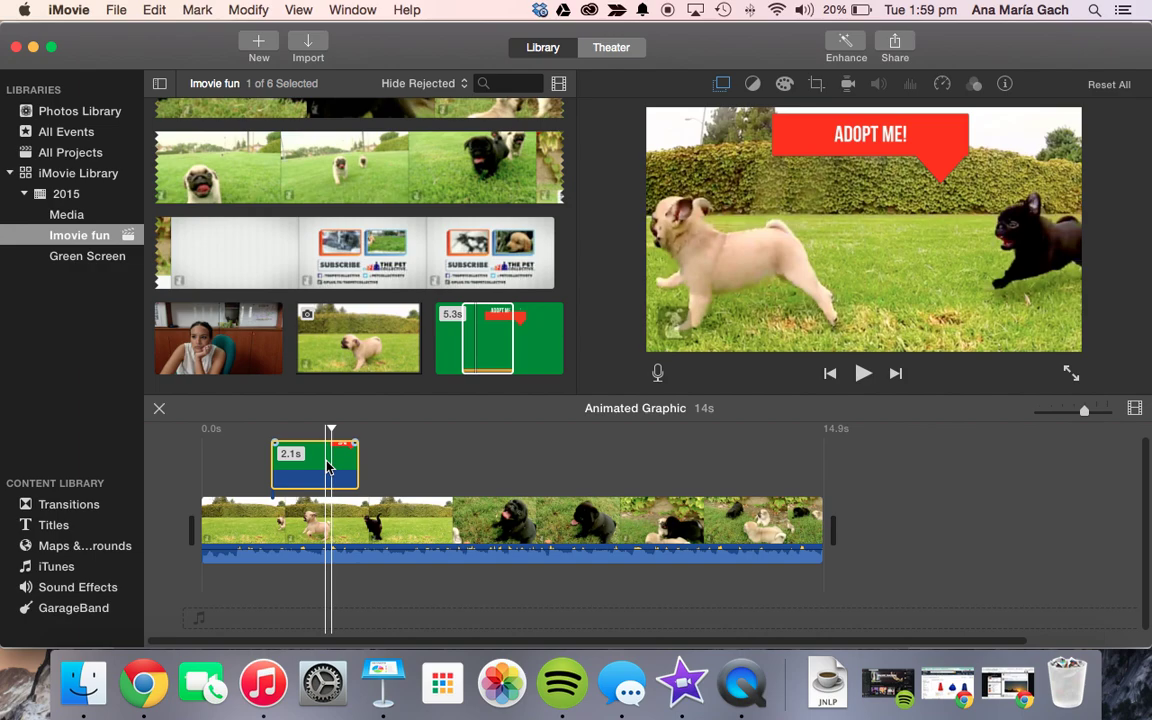
pyautogui.moveTo(328, 466)
pyautogui.mouseDown()
pyautogui.moveTo(506, 454)
pyautogui.moveTo(337, 445)
pyautogui.moveTo(335, 456)
pyautogui.mouseUp()
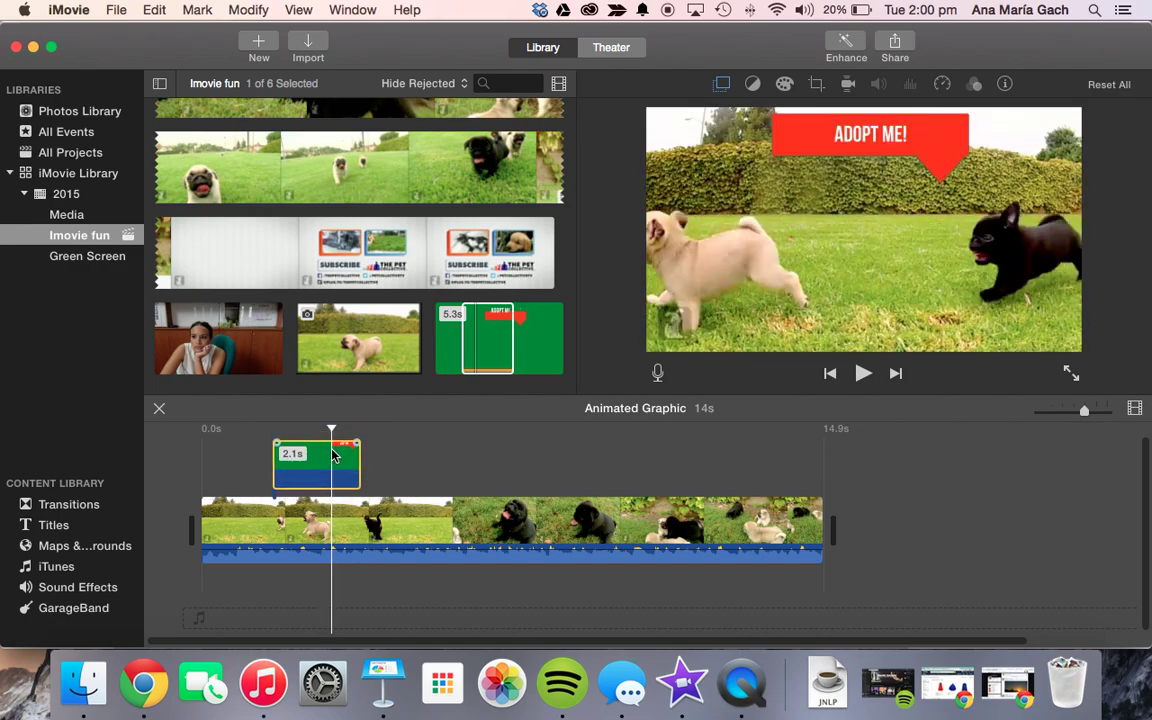